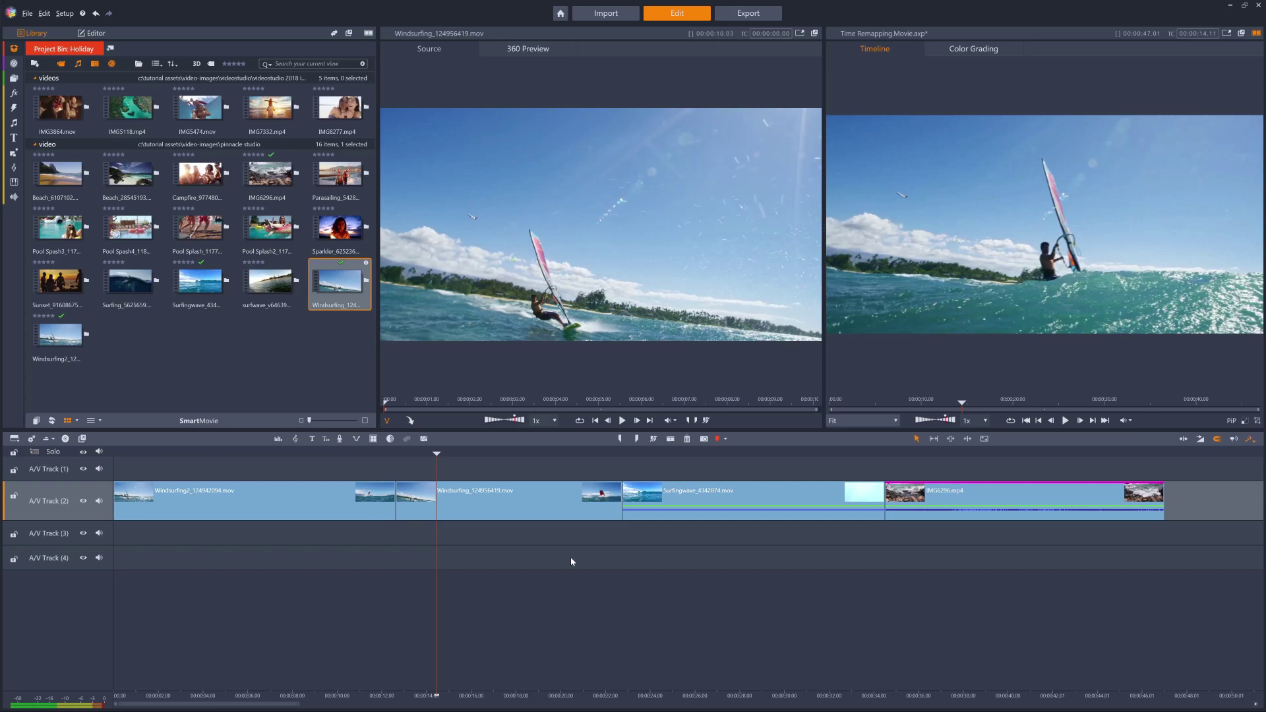
# Show the Time Remapping settings for the Windsurfing_124956419.mov clip in the Editor panel.
pyautogui.click(104, 34)
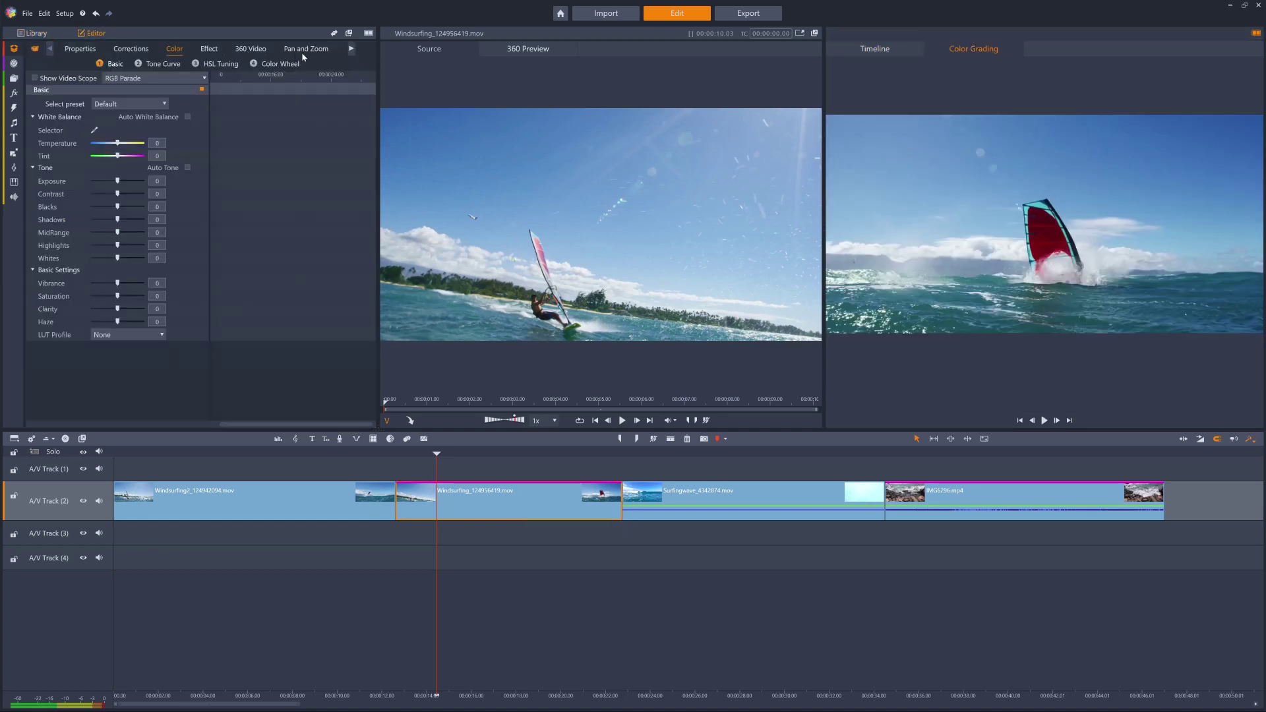
pyautogui.click(351, 49)
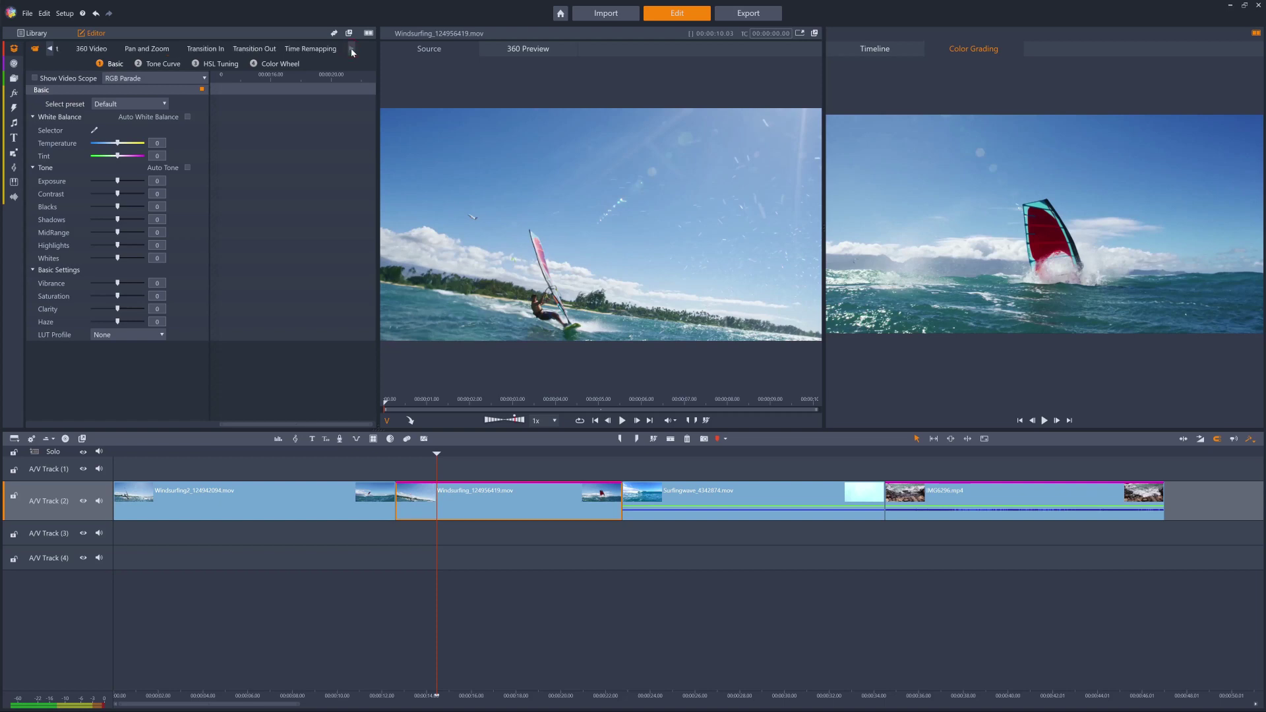
pyautogui.click(330, 50)
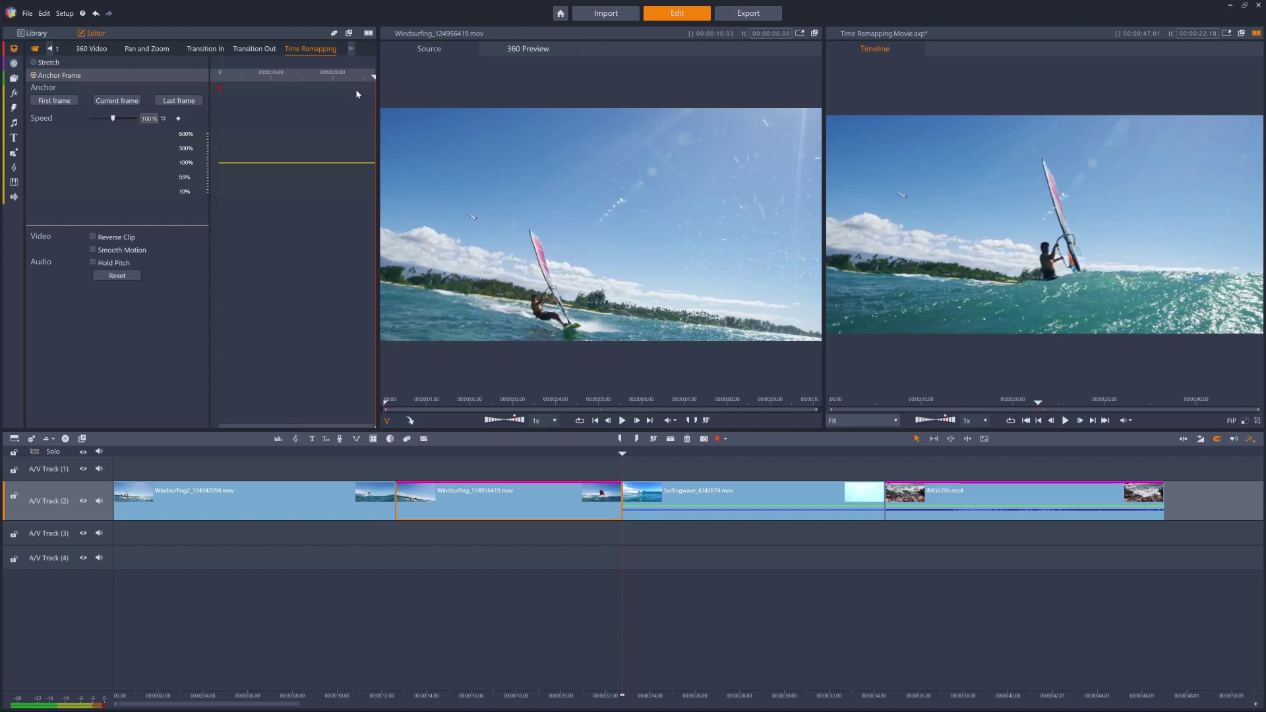
# Anchor the windsurfing clip's remapping at the current frame near 00:00:16, then nudge one frame later.
pyautogui.moveTo(374, 78); pyautogui.dragTo(260, 72)
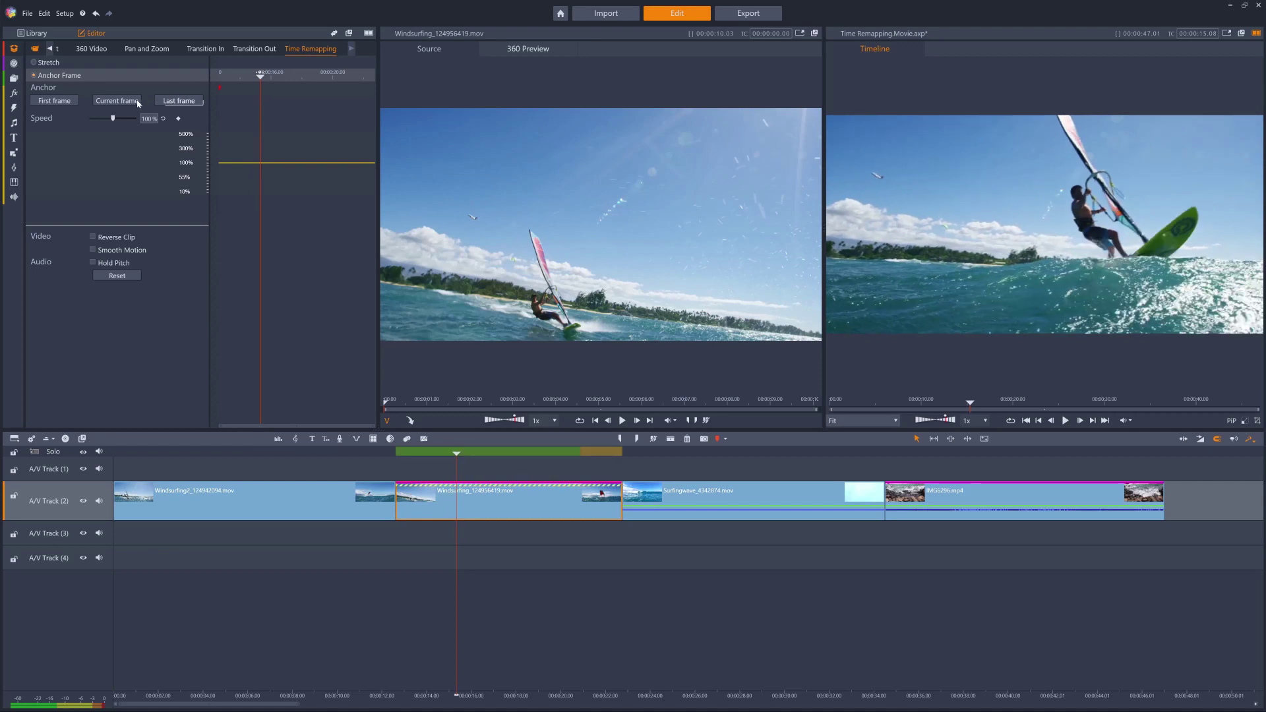
pyautogui.click(130, 103)
pyautogui.moveTo(261, 77); pyautogui.dragTo(277, 77)
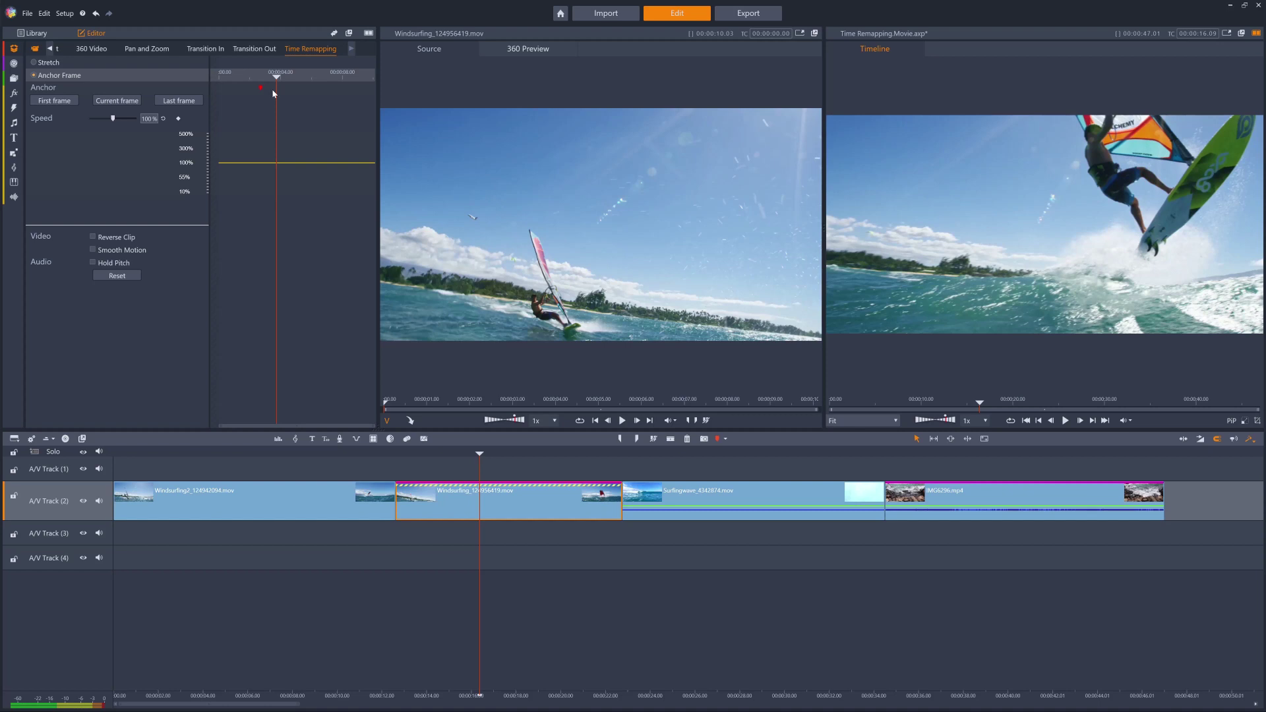
# Turn on Speed keyframing at a slightly earlier frame, then move the playhead toward the clip's end.
pyautogui.moveTo(276, 77); pyautogui.dragTo(240, 77)
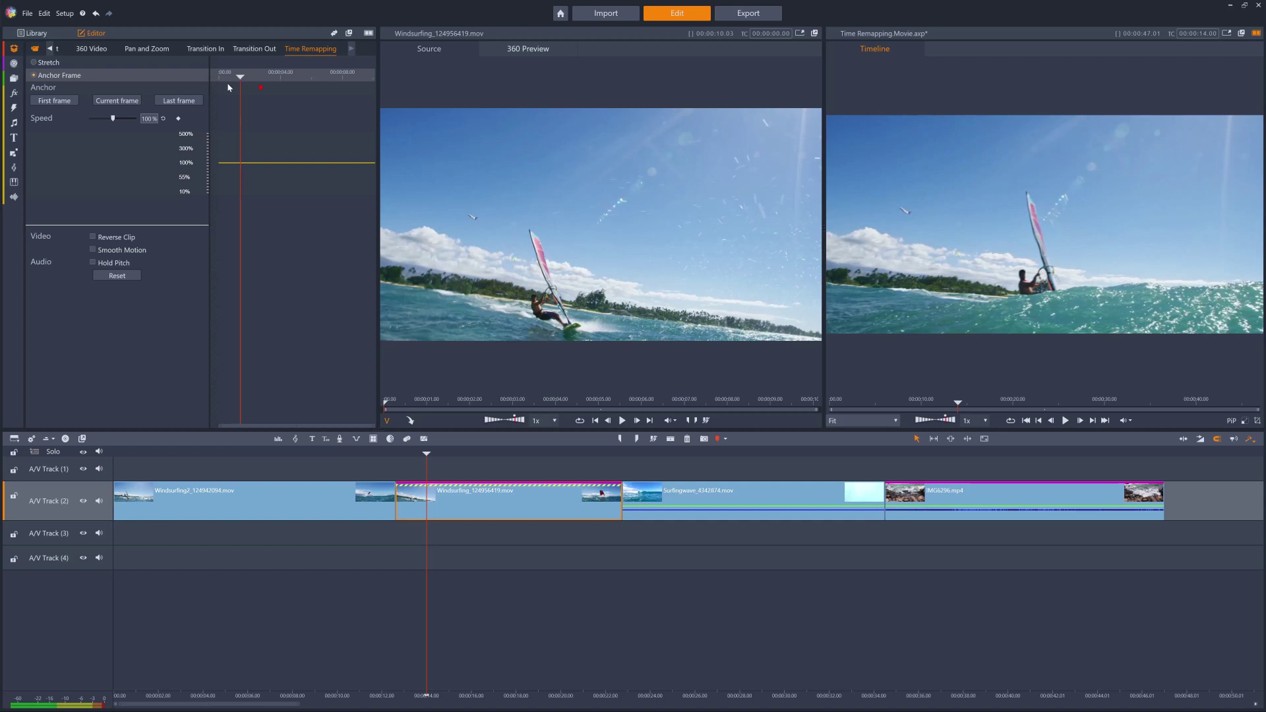
pyautogui.click(179, 120)
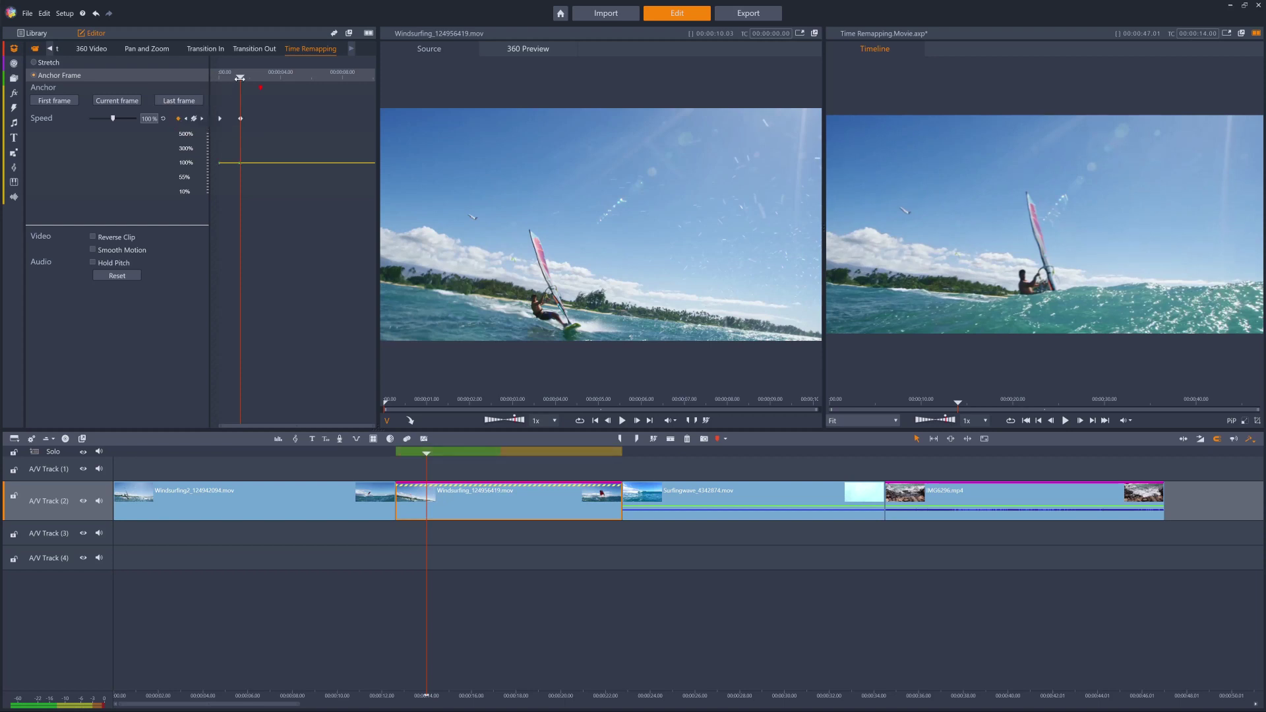
pyautogui.moveTo(239, 77); pyautogui.dragTo(352, 77)
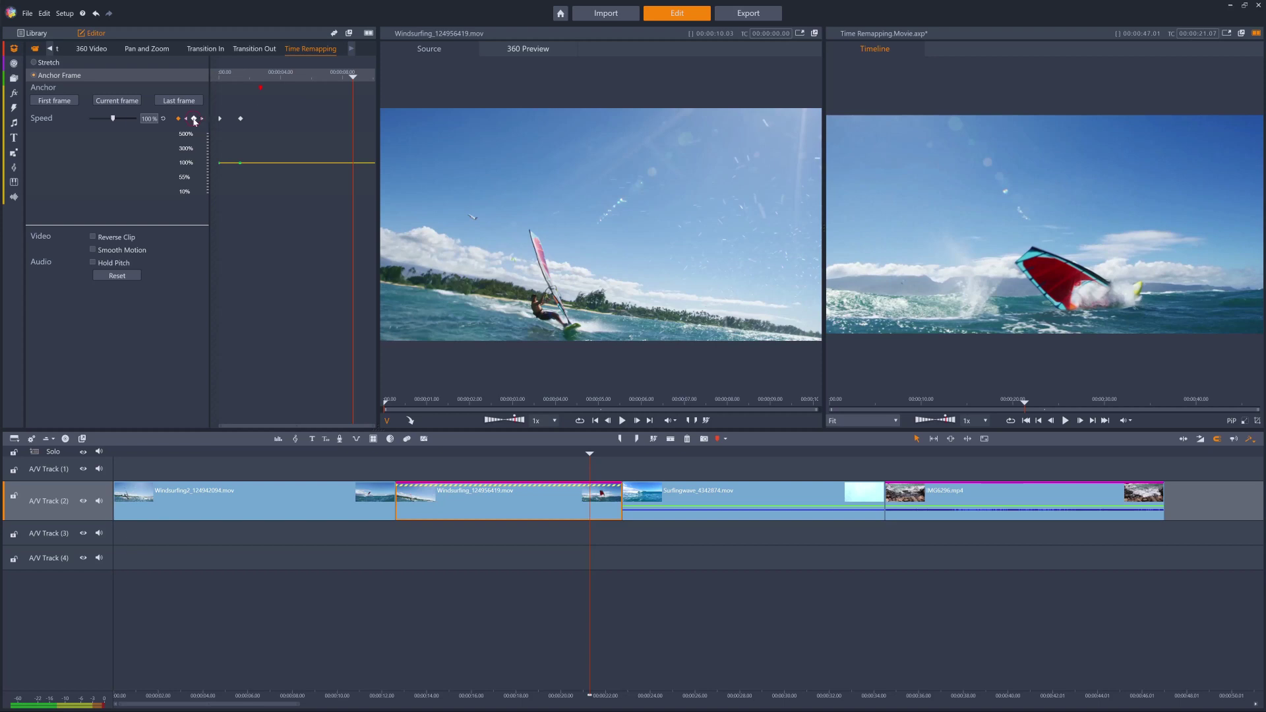
# Add Speed keyframes at the clip's end and middle, lowering the middle keyframe to 50%.
pyautogui.click(194, 119)
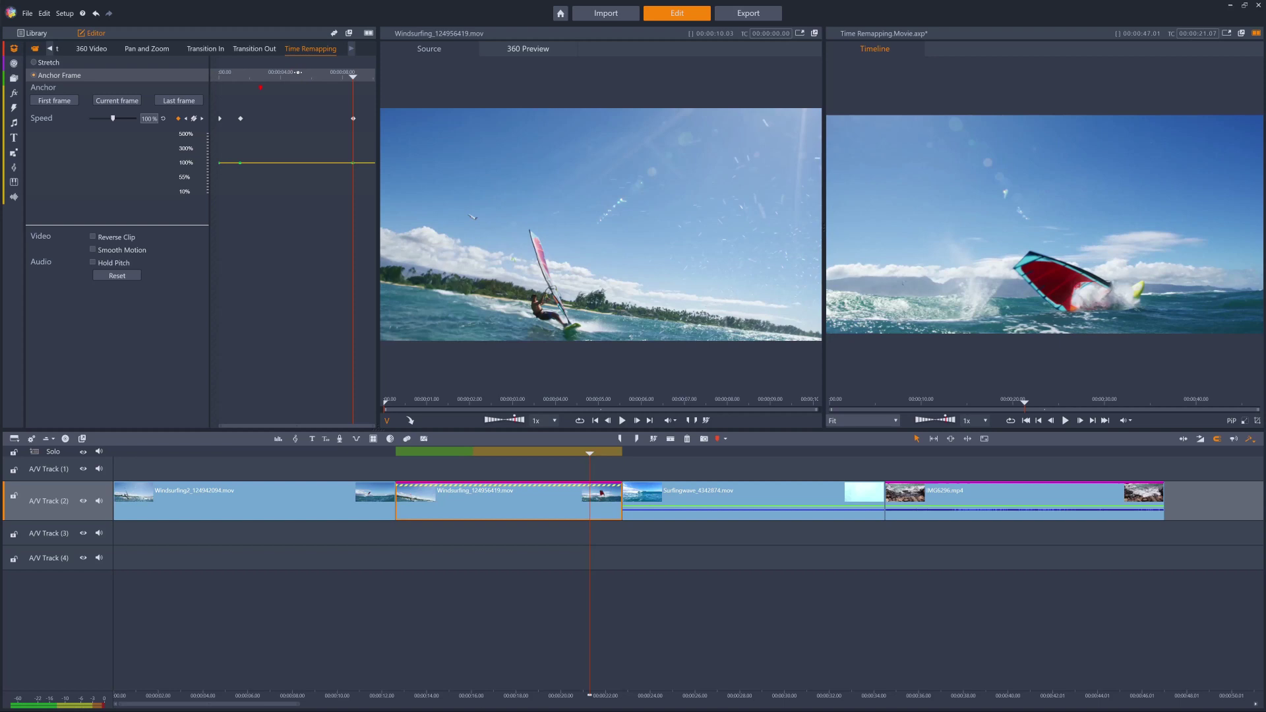
pyautogui.click(298, 72)
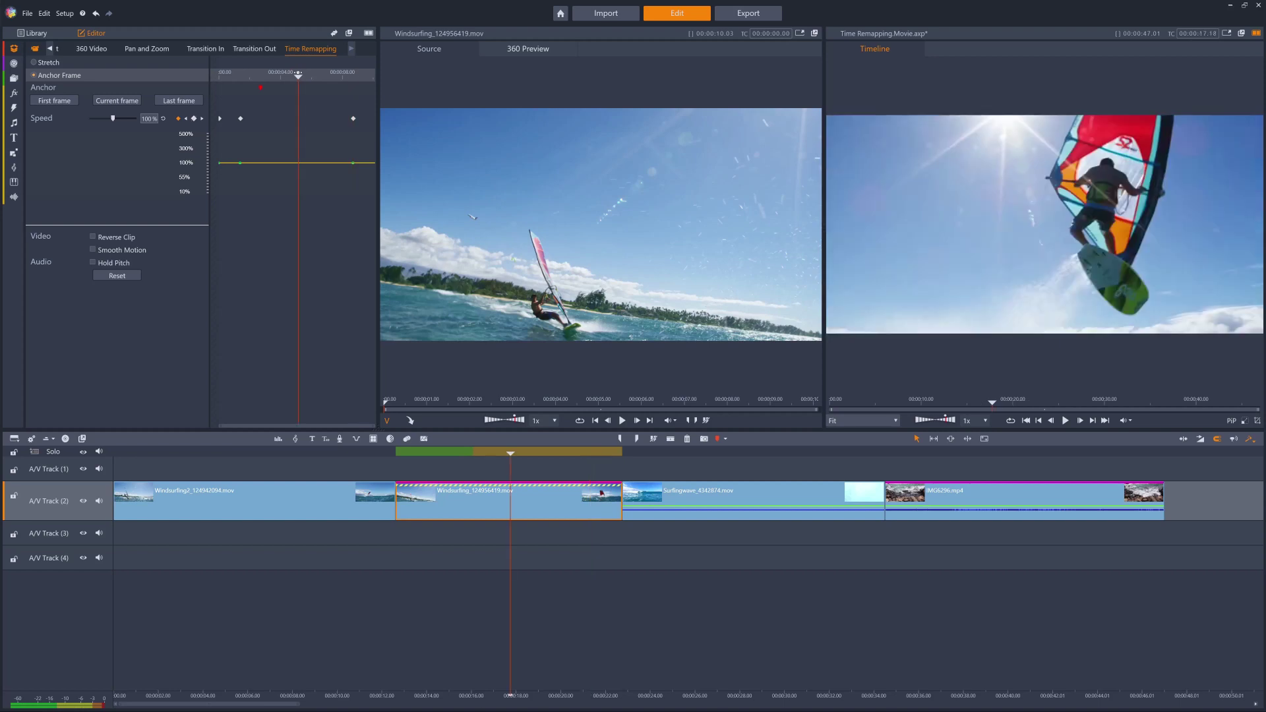
pyautogui.click(194, 118)
pyautogui.moveTo(298, 165); pyautogui.dragTo(300, 184)
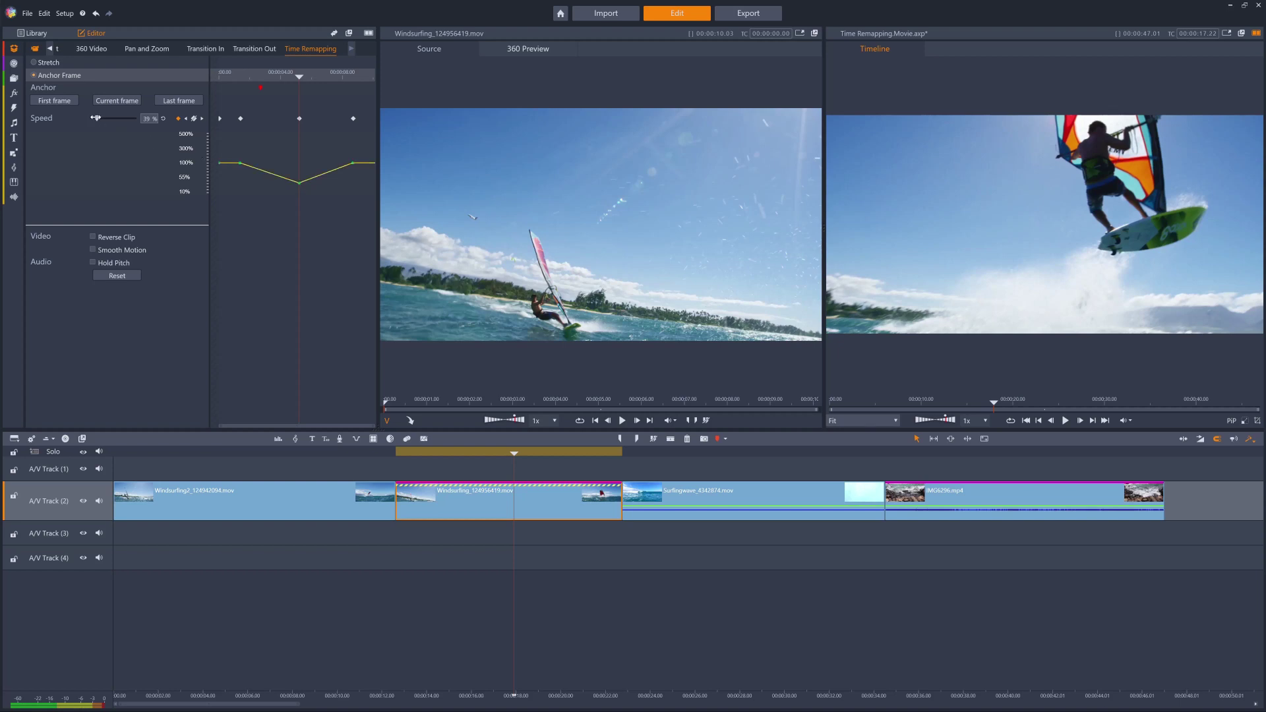
pyautogui.moveTo(99, 117); pyautogui.dragTo(100, 118)
pyautogui.scroll(2, 150, 119)
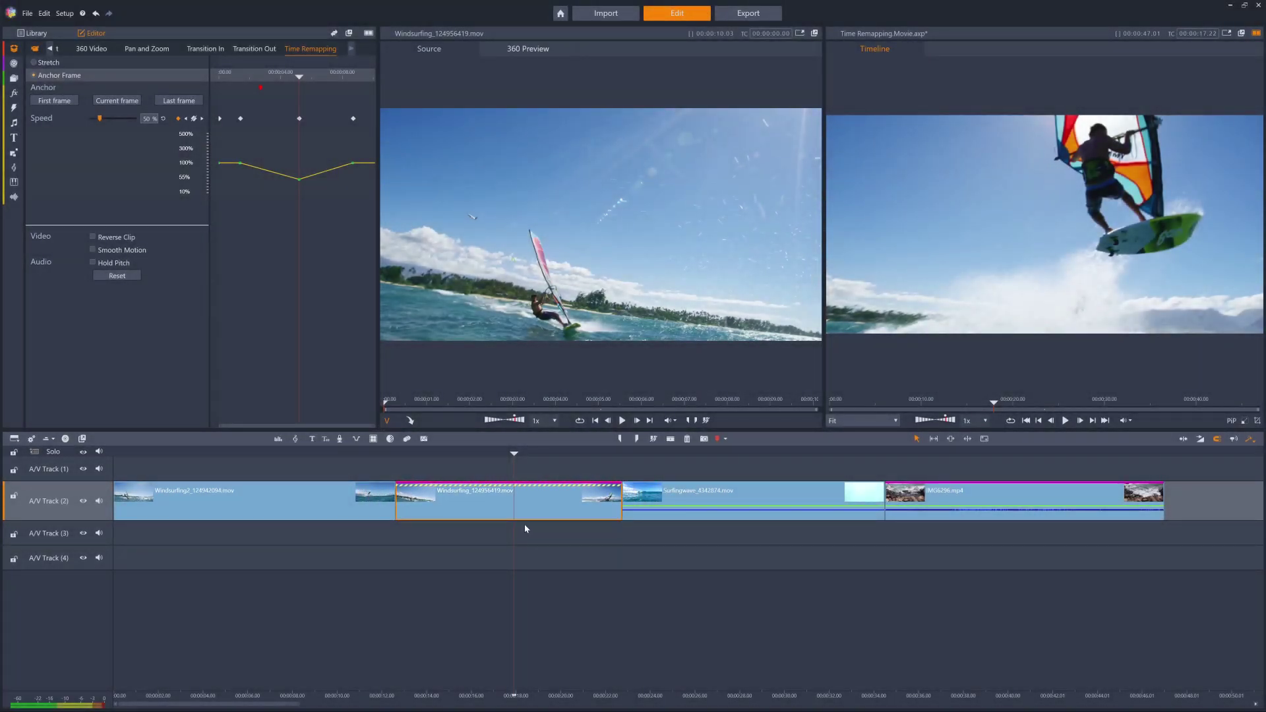
pyautogui.moveTo(509, 454); pyautogui.dragTo(414, 453)
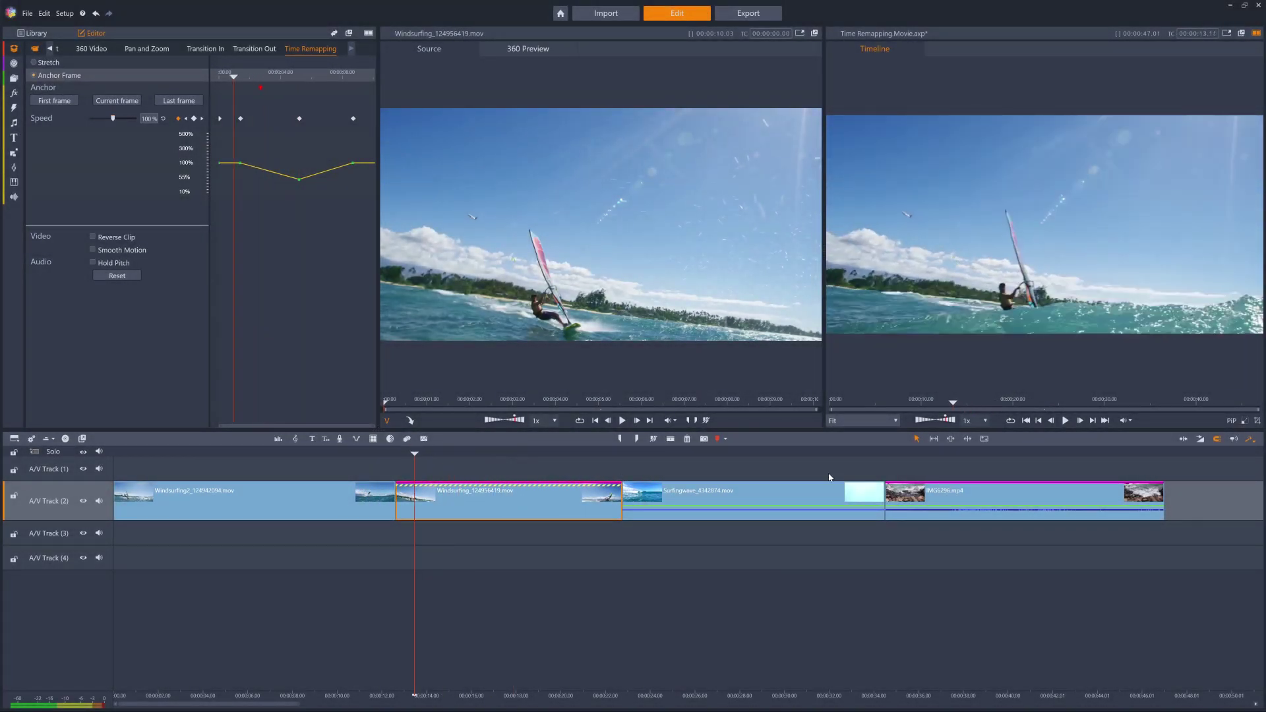
pyautogui.click(1066, 421)
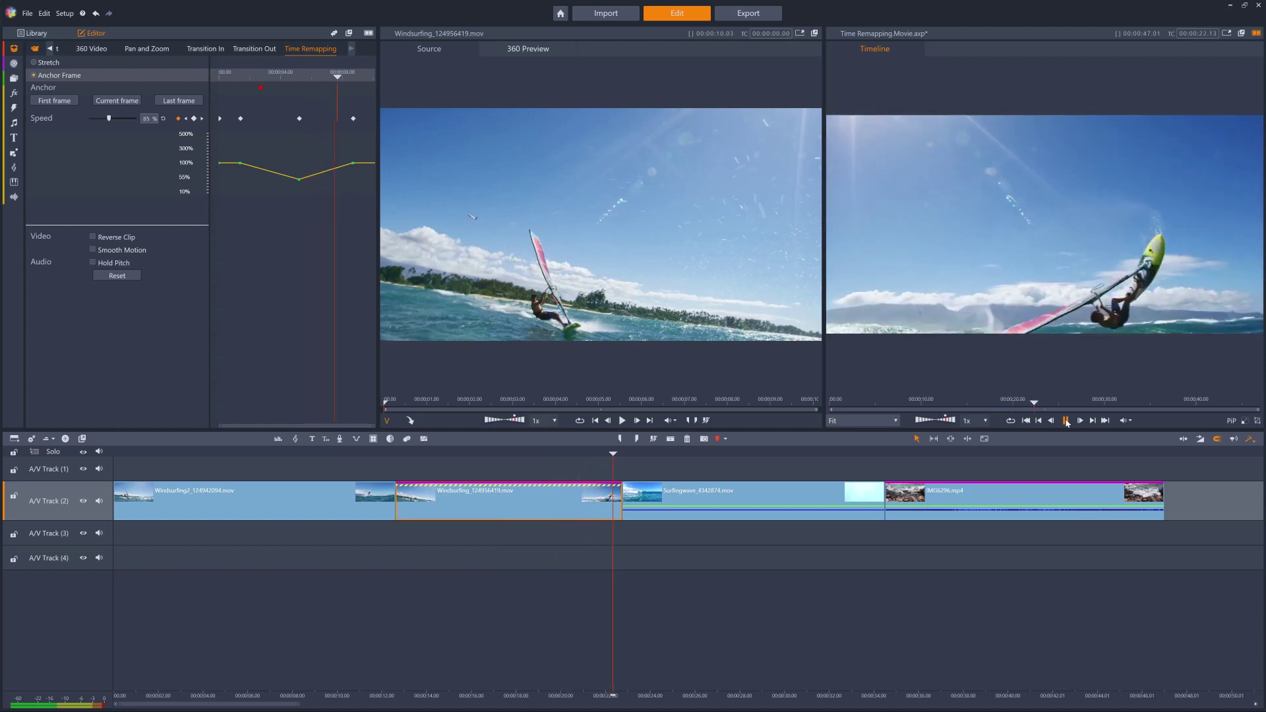
pyautogui.click(1068, 422)
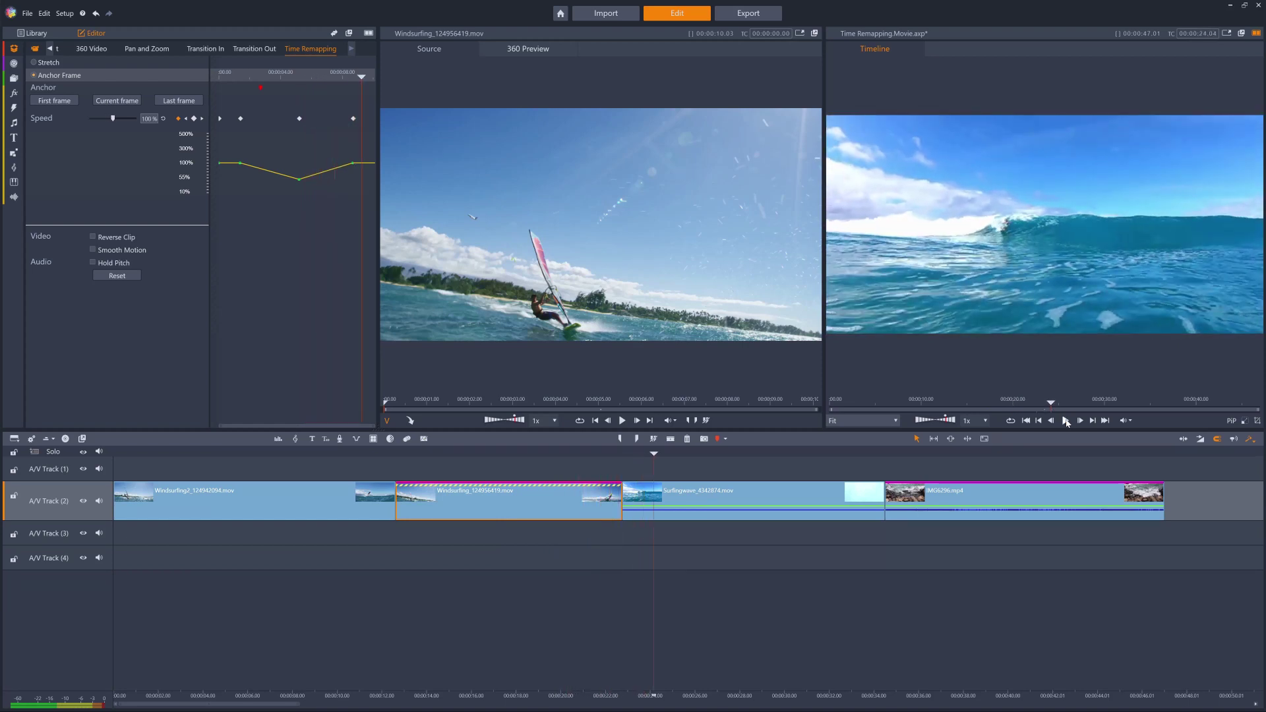
pyautogui.click(612, 452)
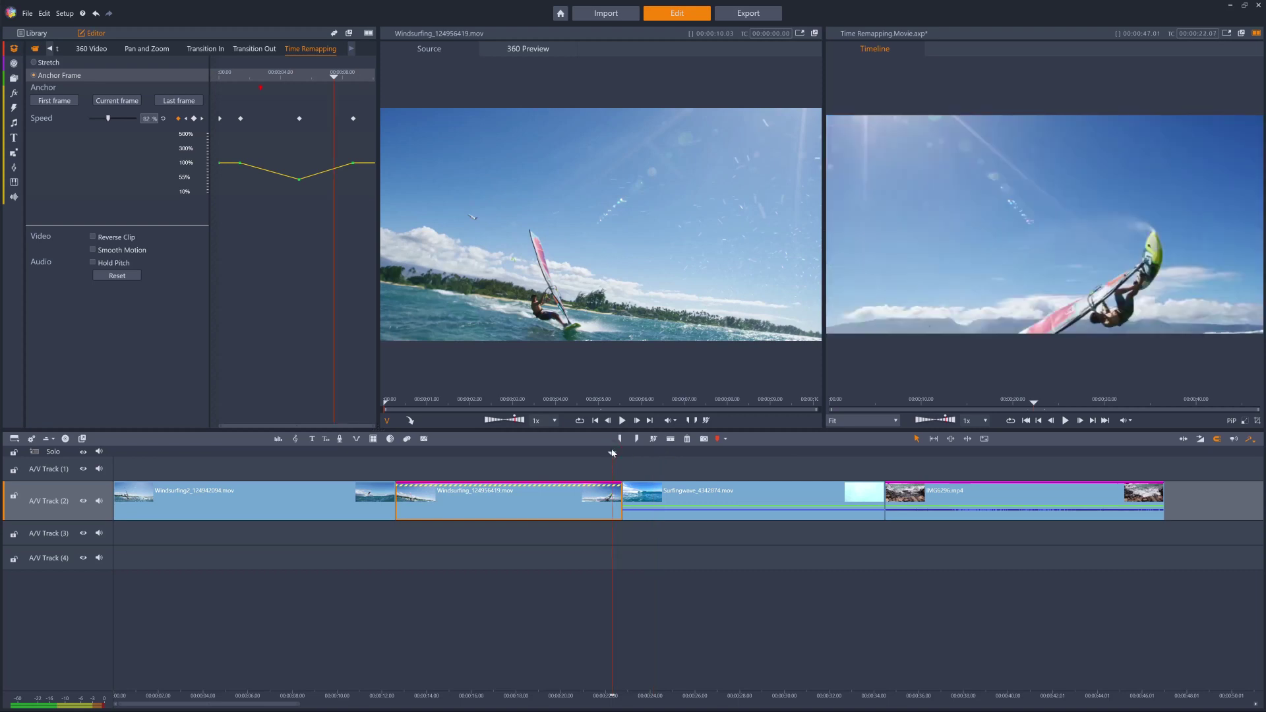
# Drag the remapping anchor to a later frame and scrub the playhead back to about 00:00:13.
pyautogui.moveTo(611, 452); pyautogui.dragTo(611, 454)
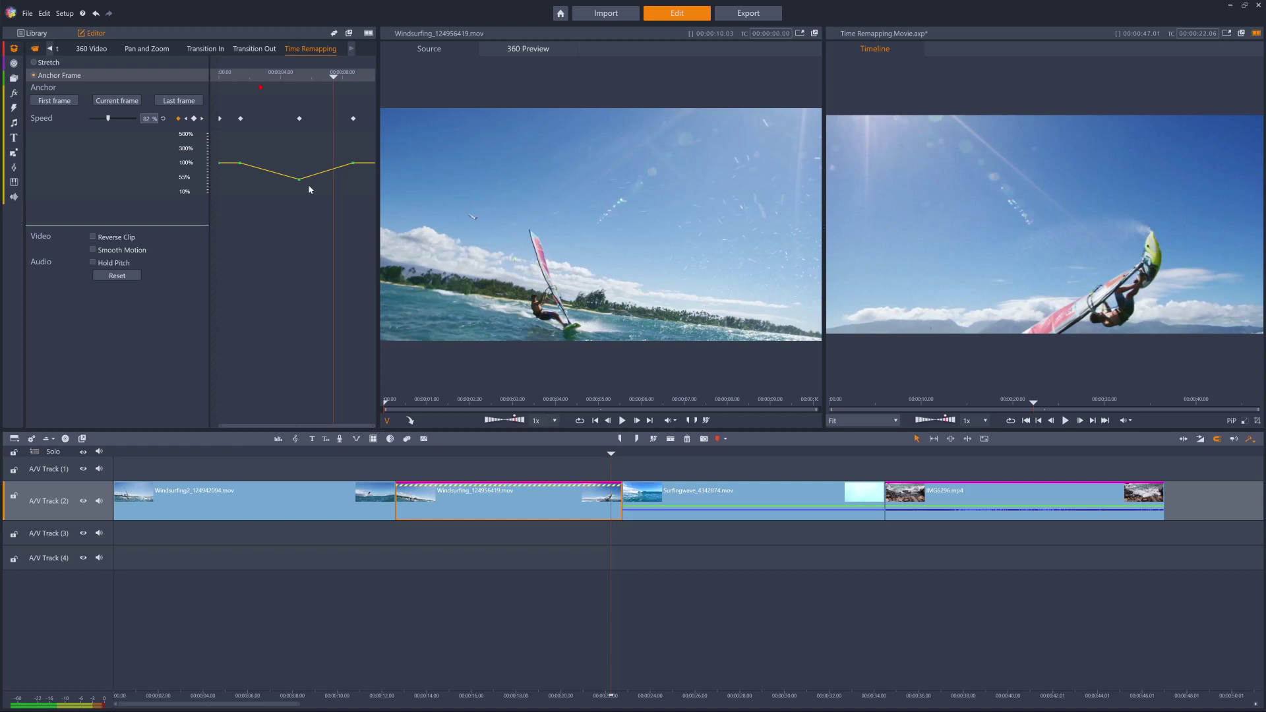
pyautogui.moveTo(262, 88); pyautogui.dragTo(301, 89)
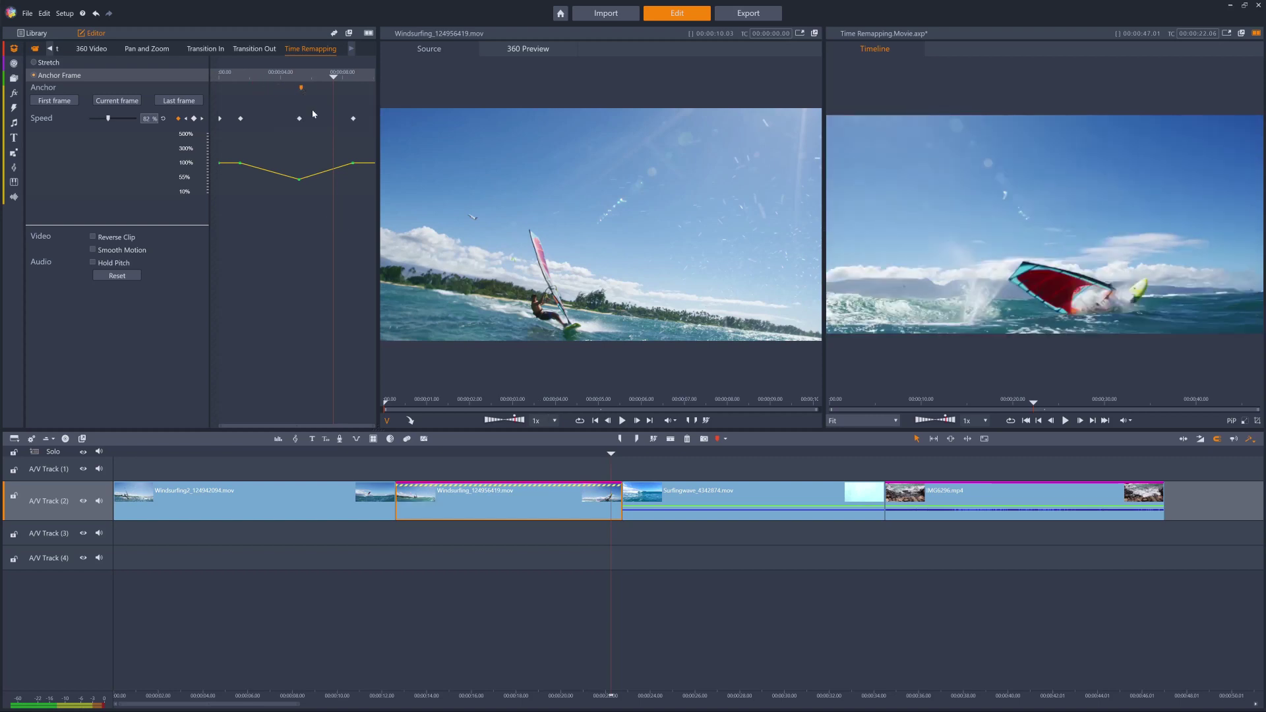
pyautogui.click(393, 454)
pyautogui.moveTo(394, 453); pyautogui.dragTo(626, 464)
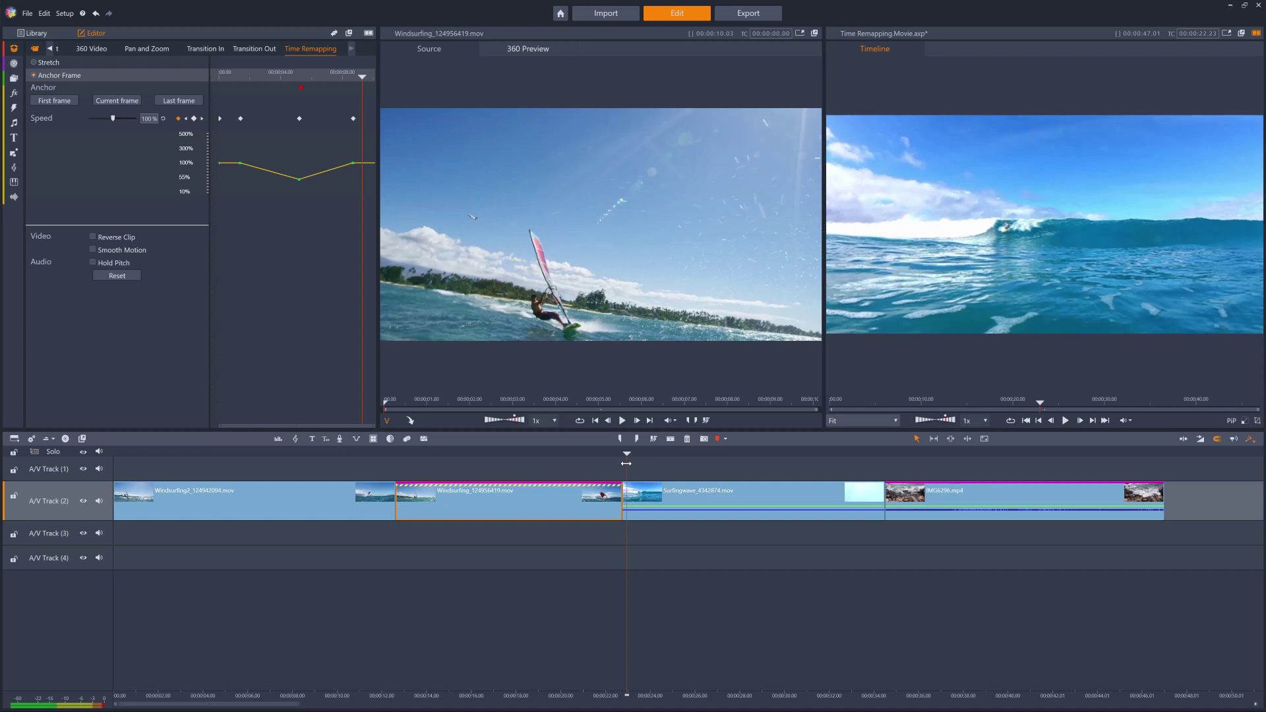
# Set the Surfingwave clip's remapping to Stretch and open the Trim Editor at its end cut.
pyautogui.click(745, 518)
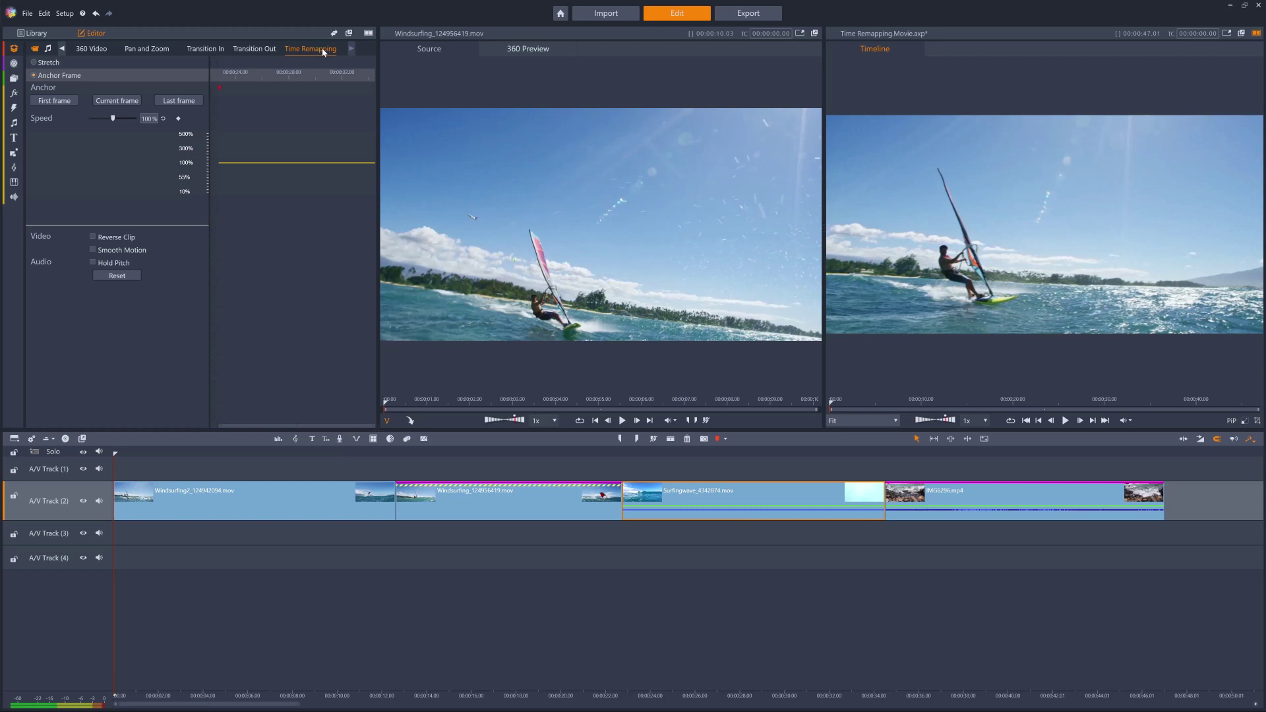
pyautogui.click(58, 62)
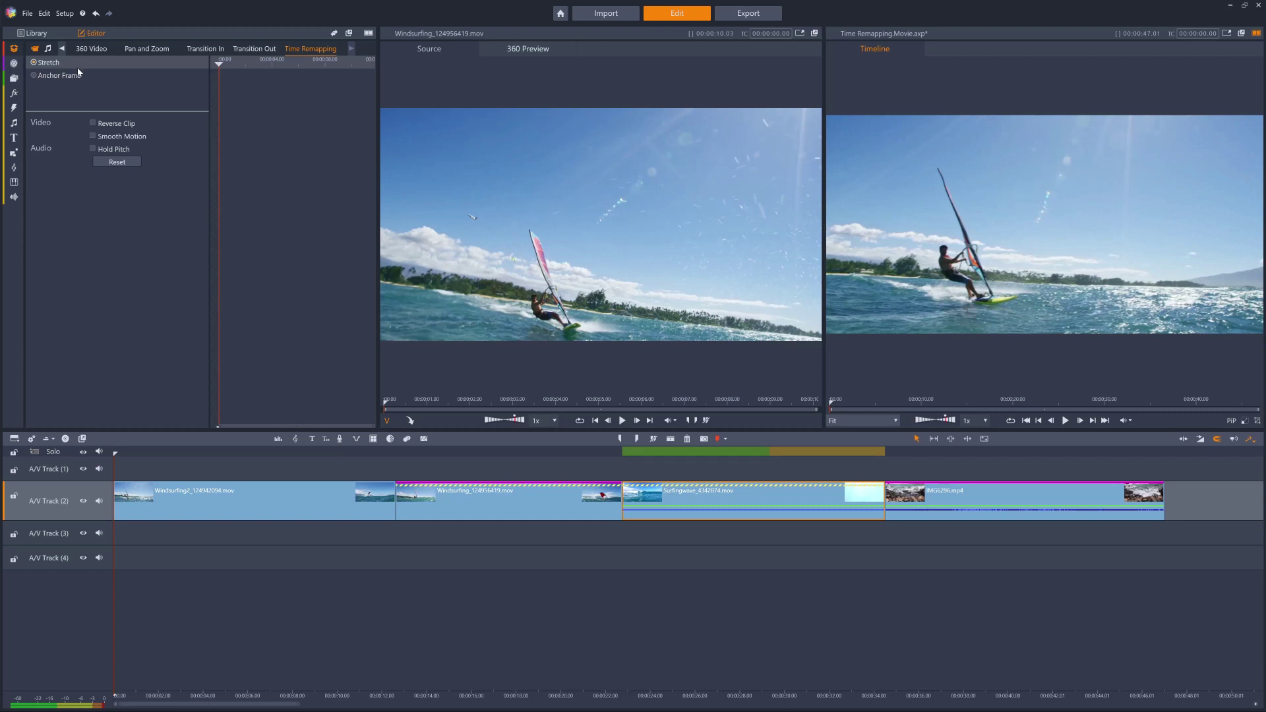
pyautogui.click(880, 501)
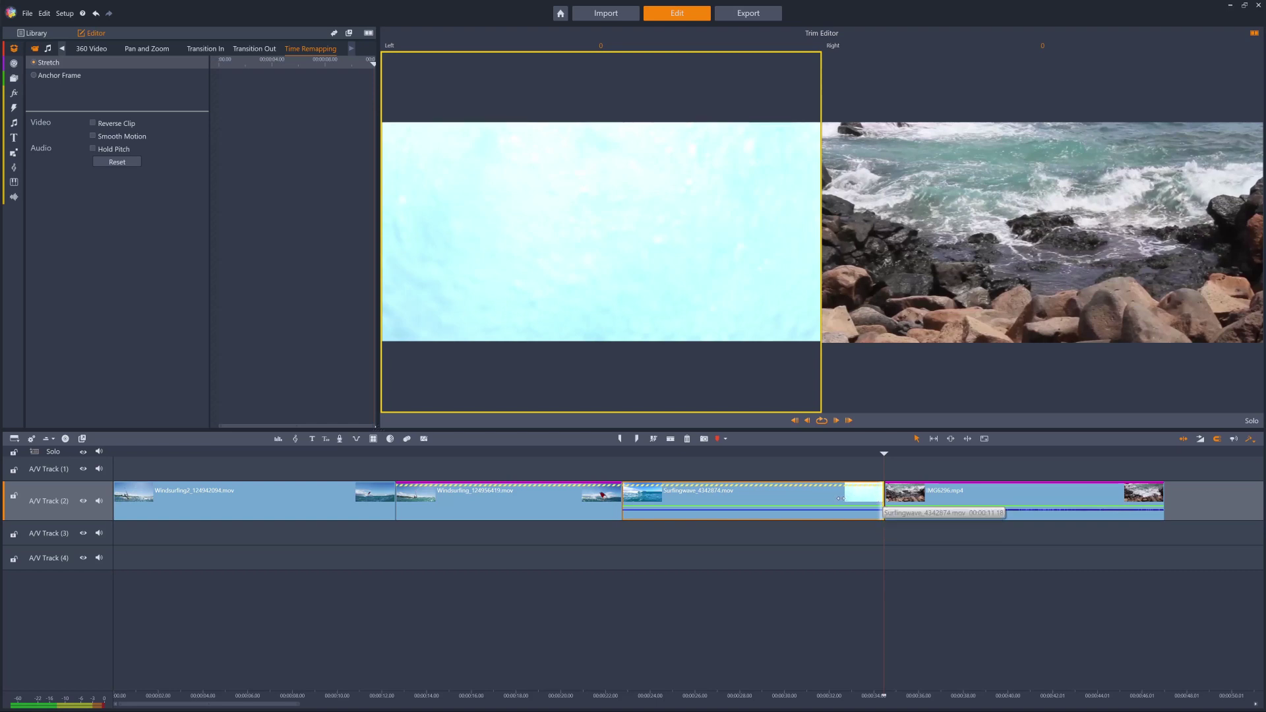
# Stretch the Surfingwave clip's end 94 frames later, then close the Trim Editor.
pyautogui.moveTo(841, 498); pyautogui.dragTo(839, 498)
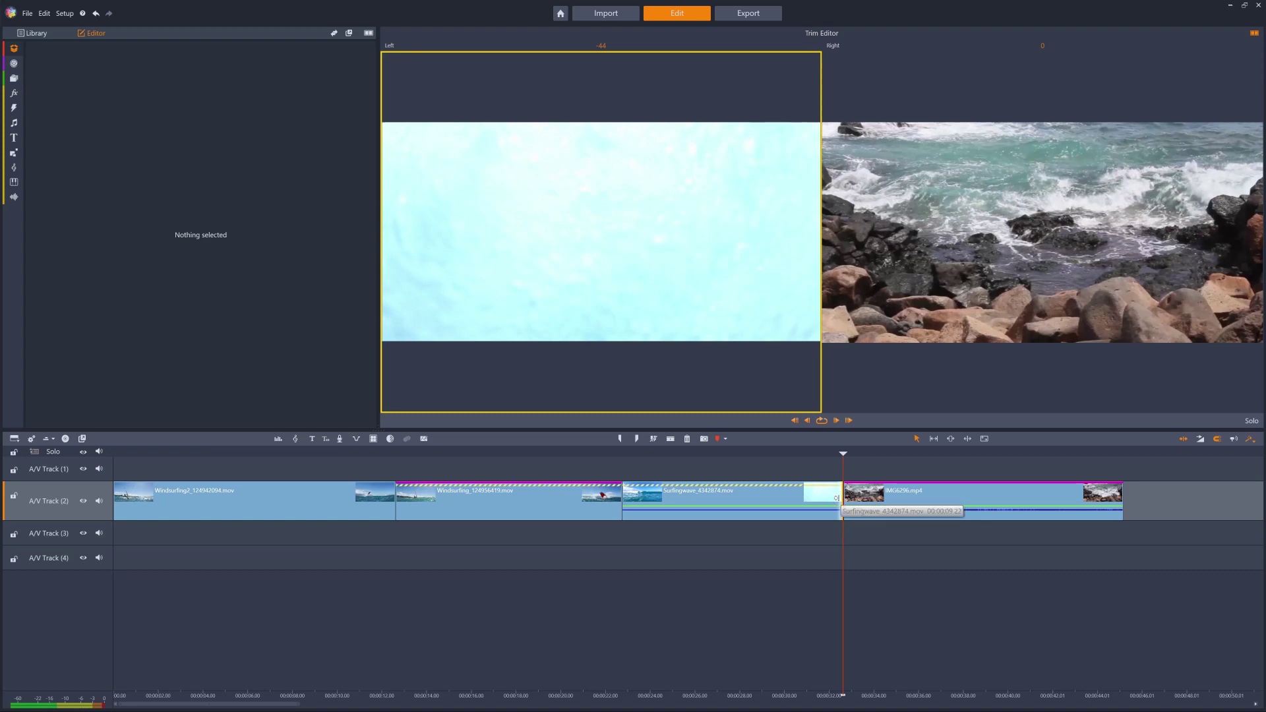
pyautogui.moveTo(956, 502); pyautogui.dragTo(966, 500)
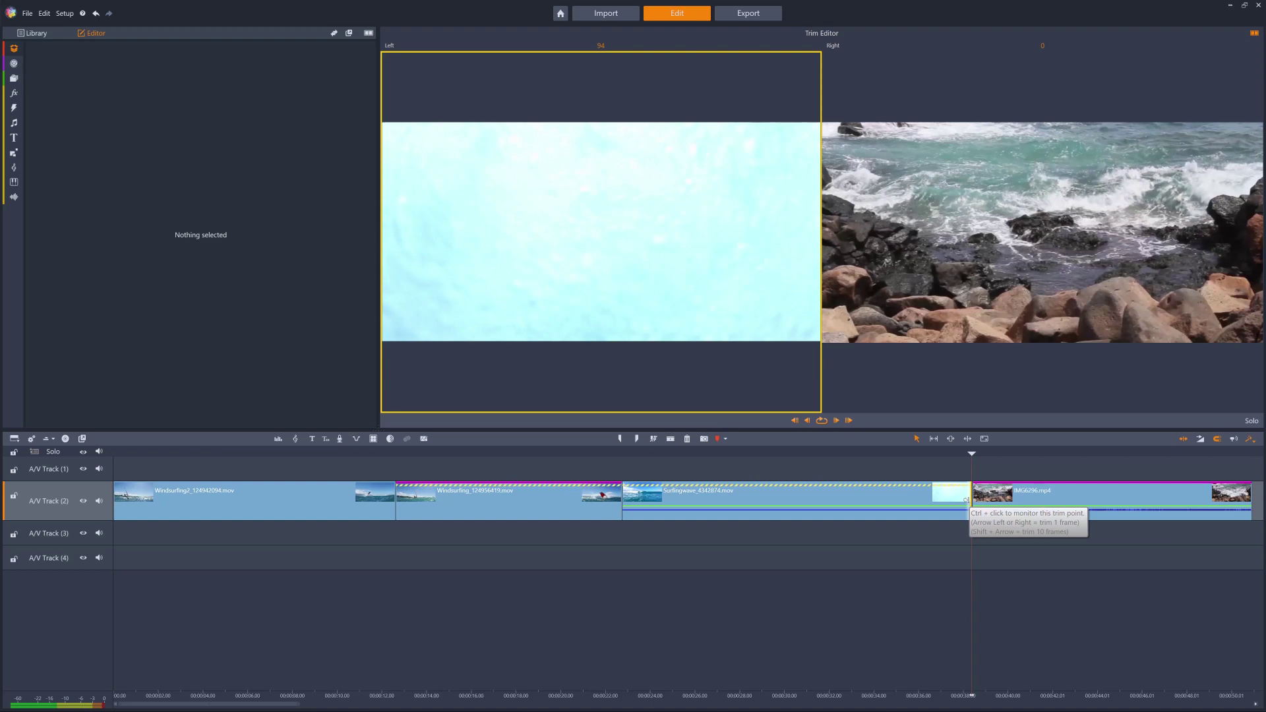
pyautogui.click(916, 497)
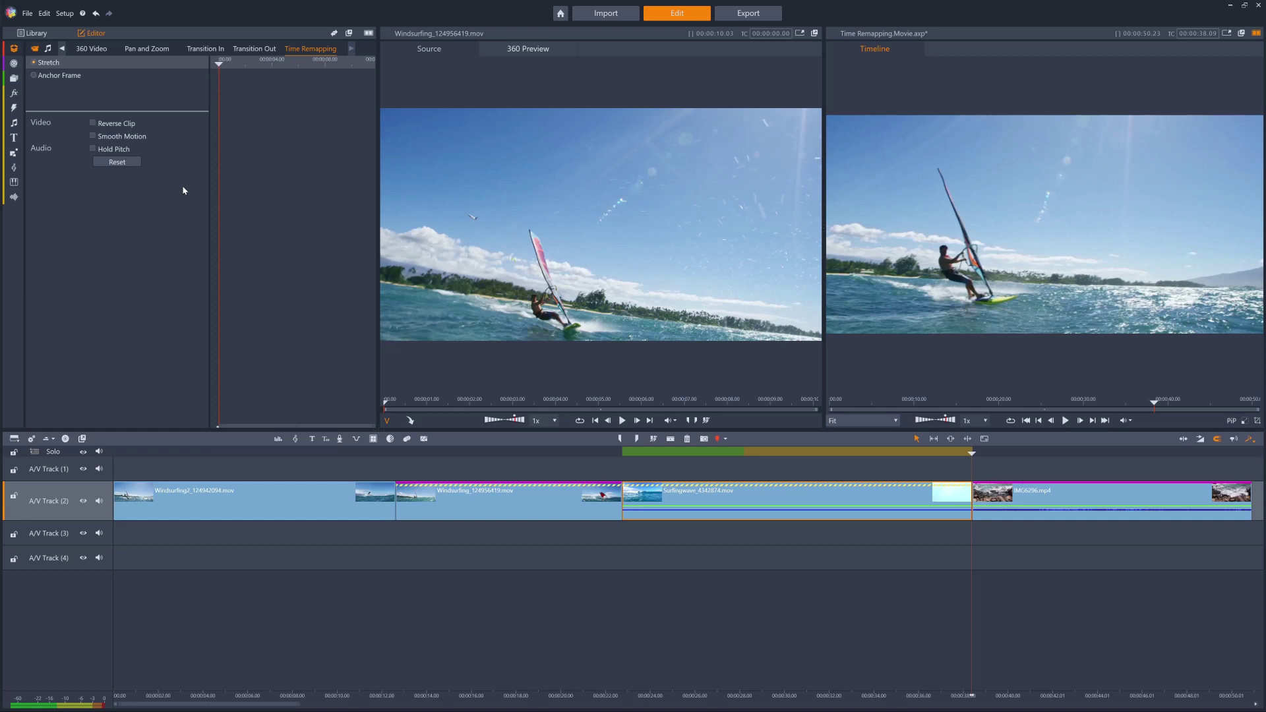
# Reverse the Surfingwave clip, preview it from its start, then select the IMG6296 clip.
pyautogui.click(92, 124)
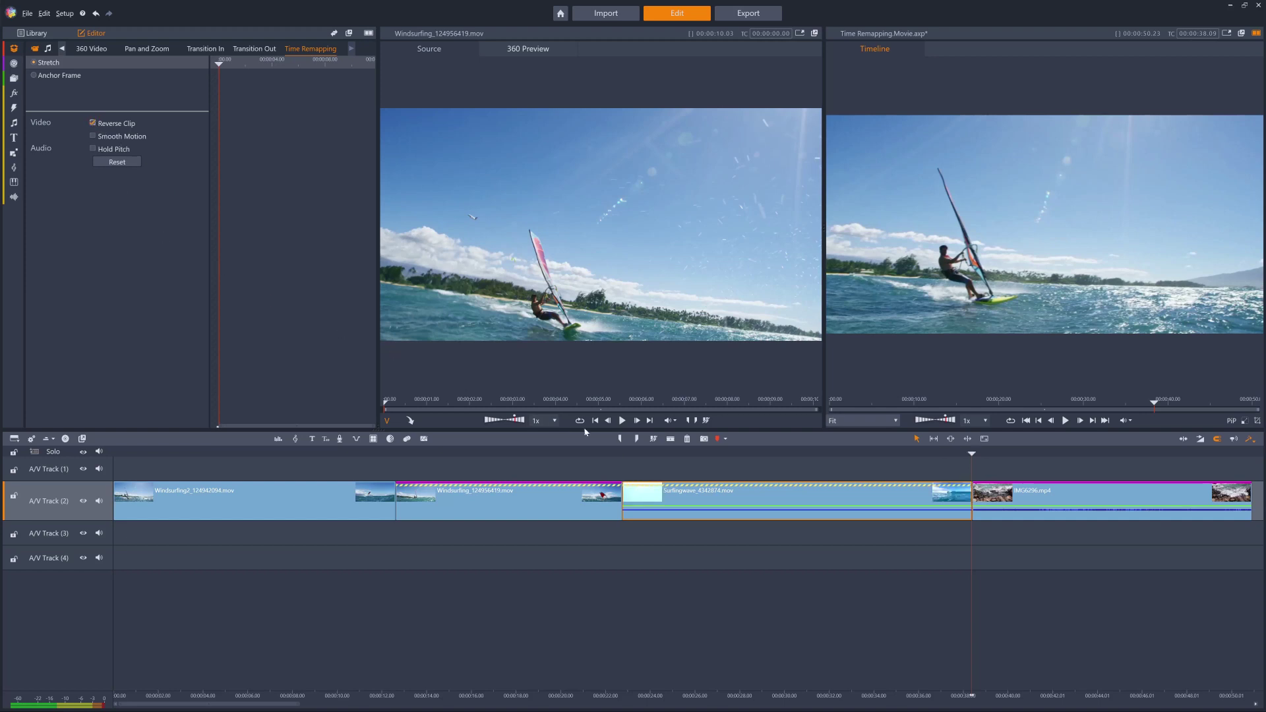
pyautogui.click(631, 453)
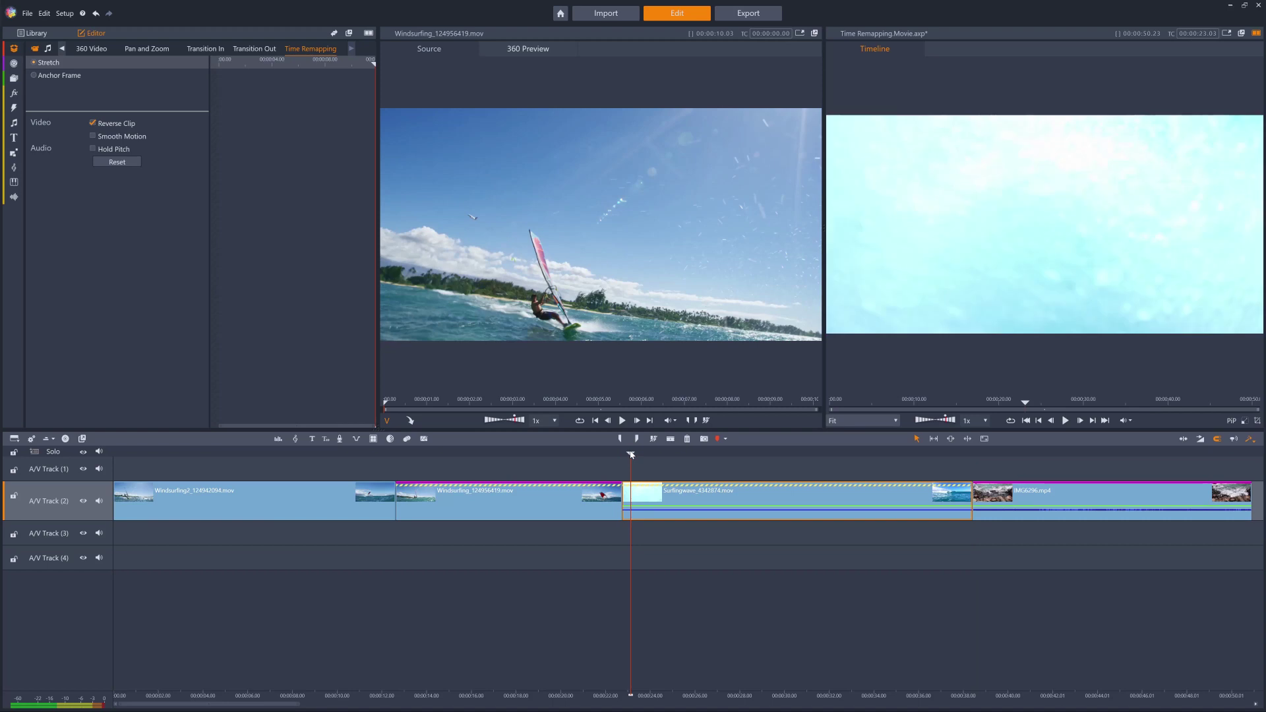
pyautogui.click(1065, 421)
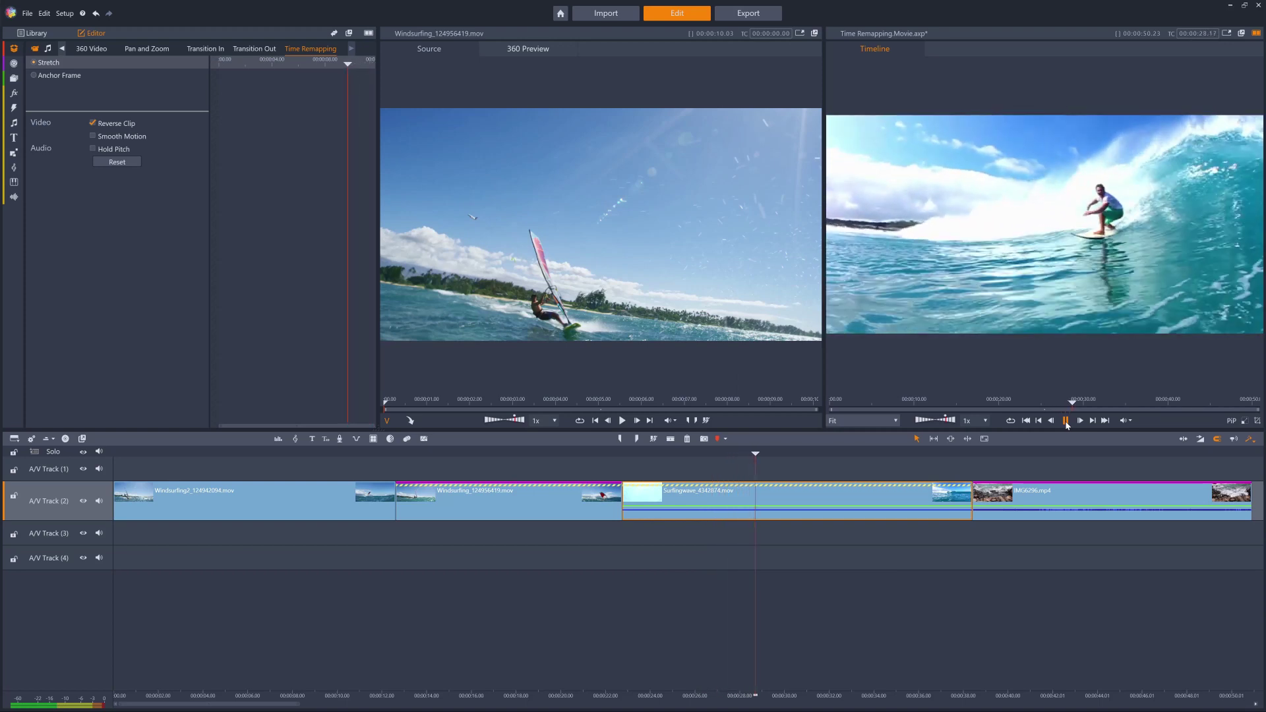
pyautogui.click(1065, 420)
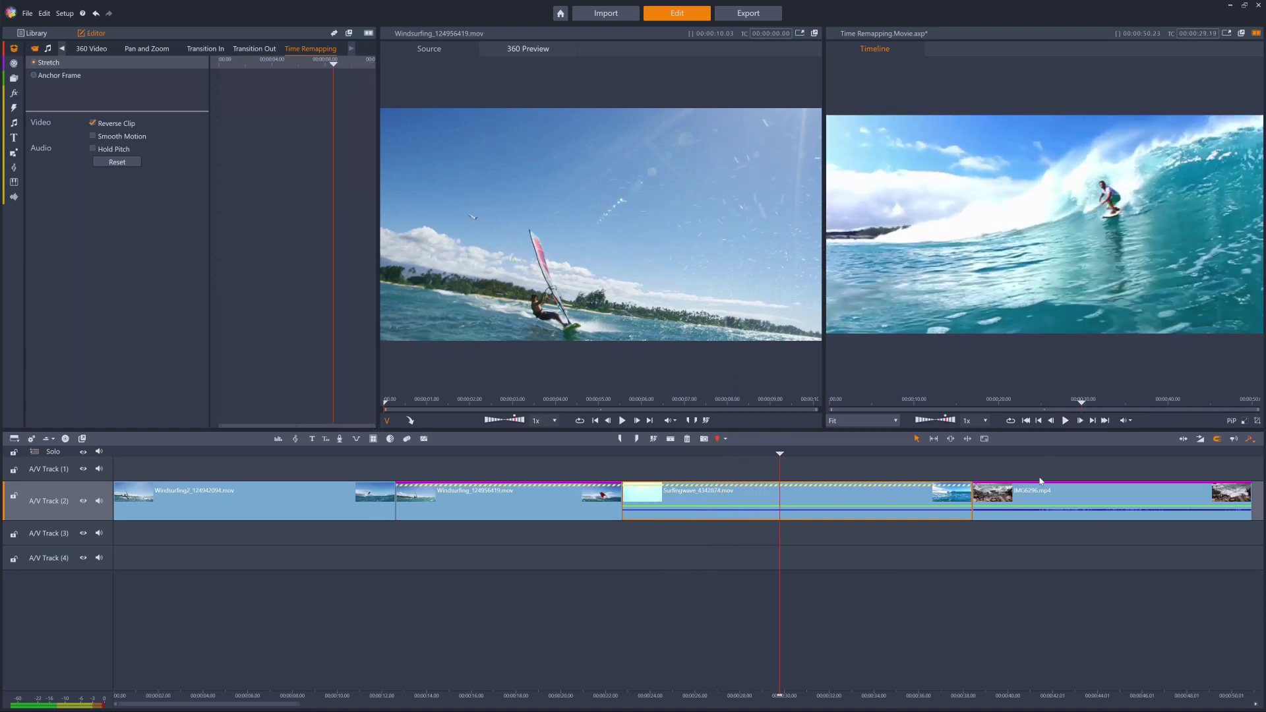
pyautogui.click(1033, 498)
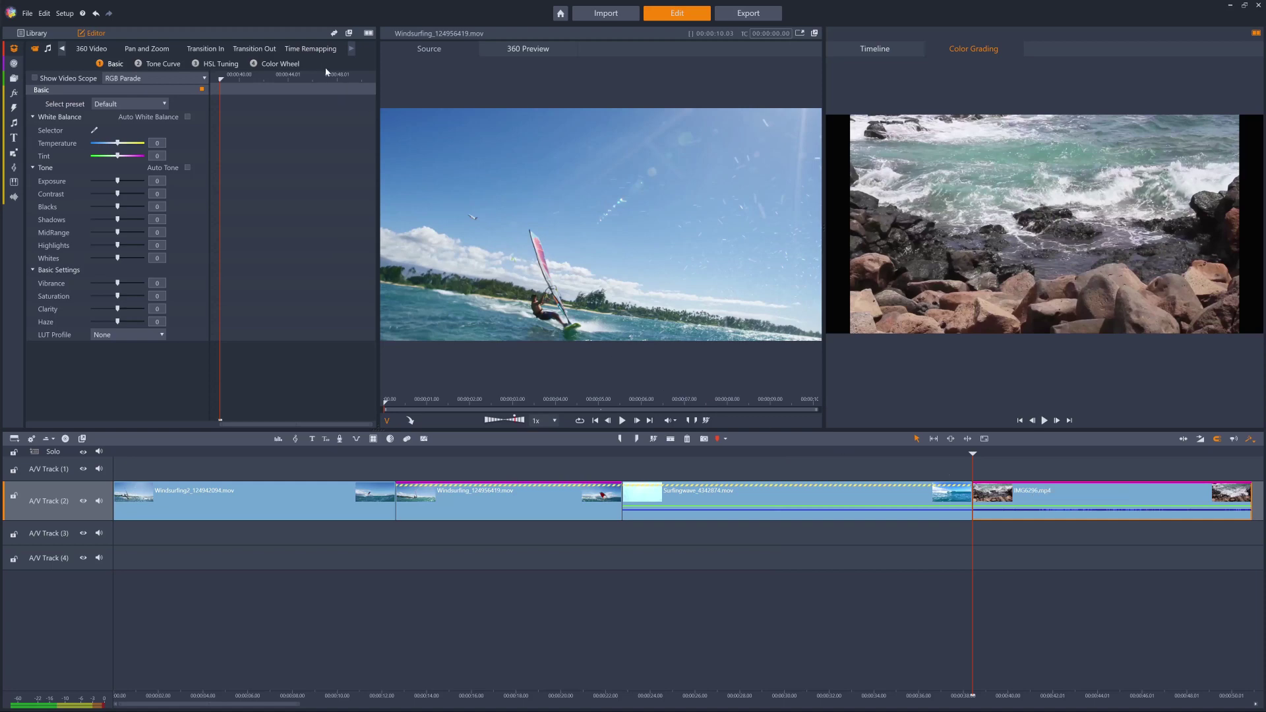
# Stretch IMG6296.mp4 shorter in Time Remapping so it plays faster, and preview it.
pyautogui.click(311, 49)
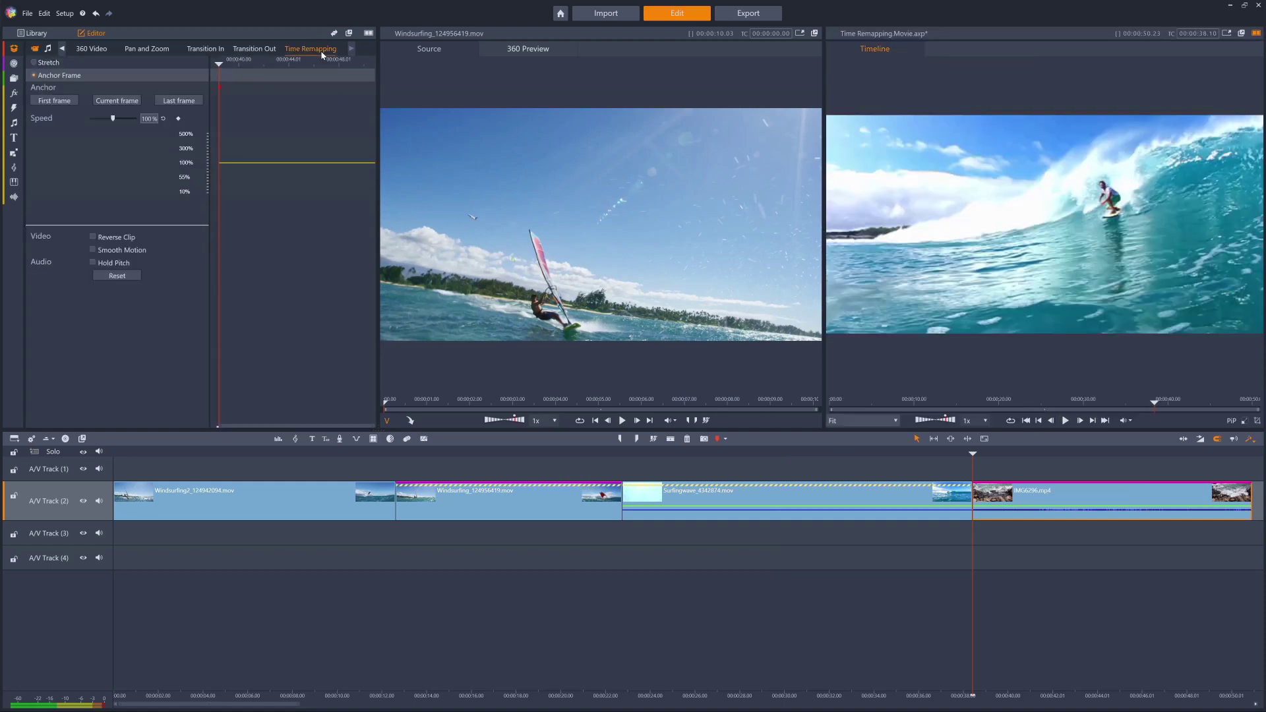
pyautogui.click(84, 64)
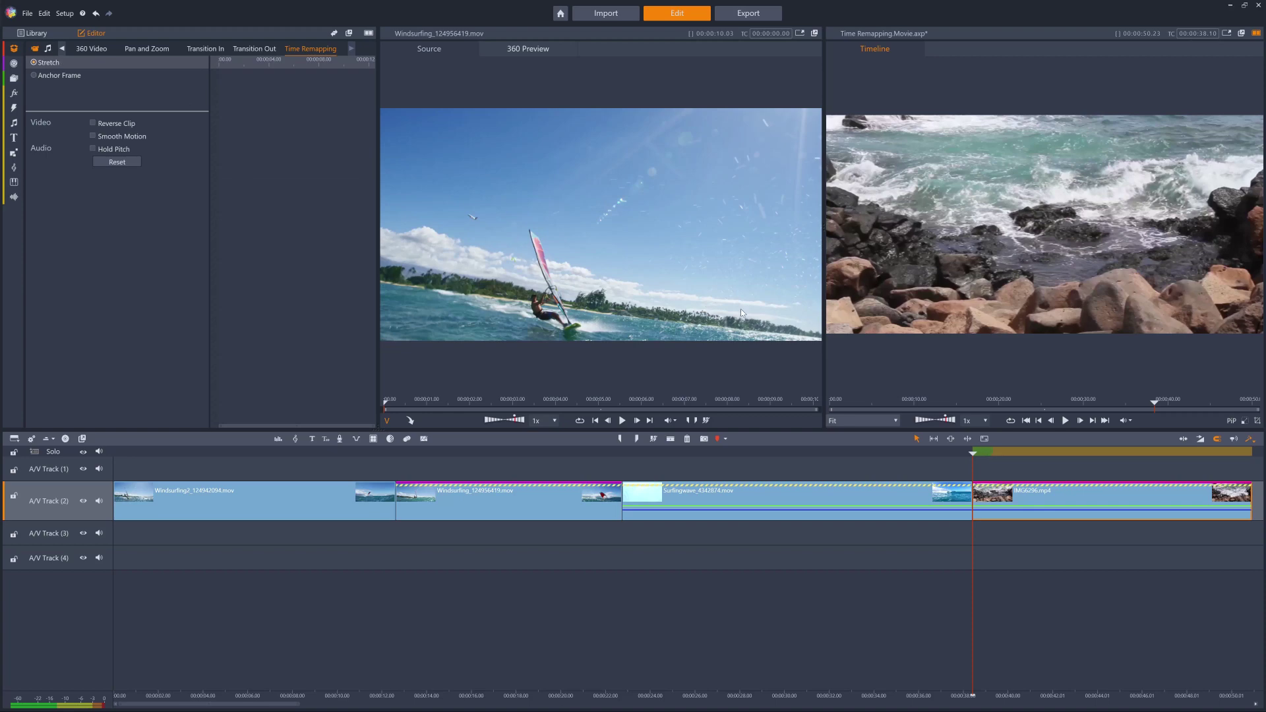
pyautogui.moveTo(1250, 501); pyautogui.dragTo(1157, 497)
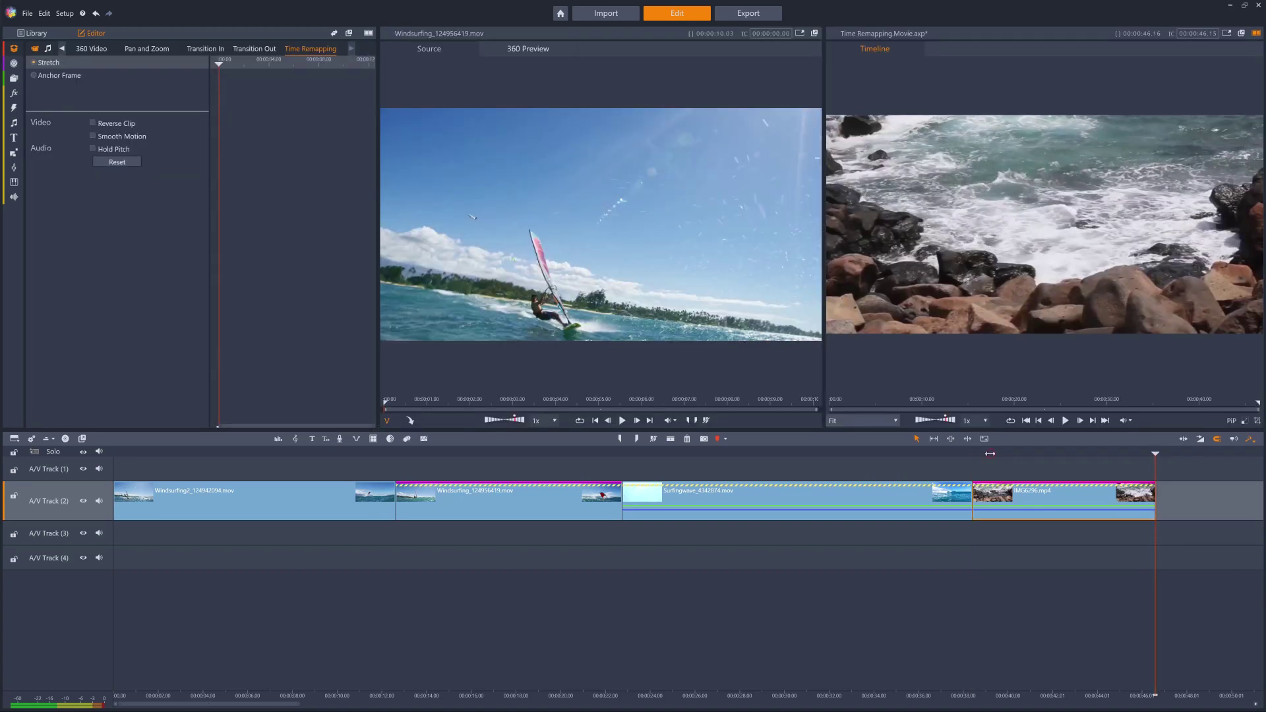
pyautogui.click(990, 454)
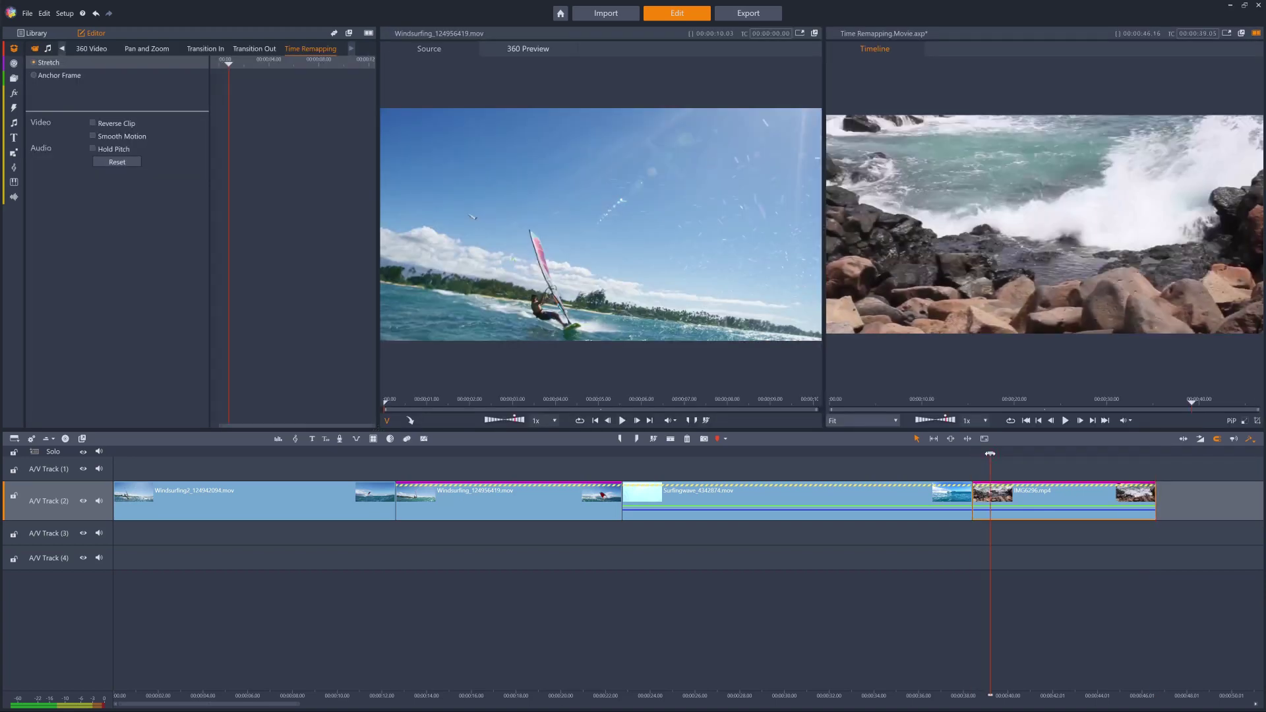
pyautogui.click(1064, 422)
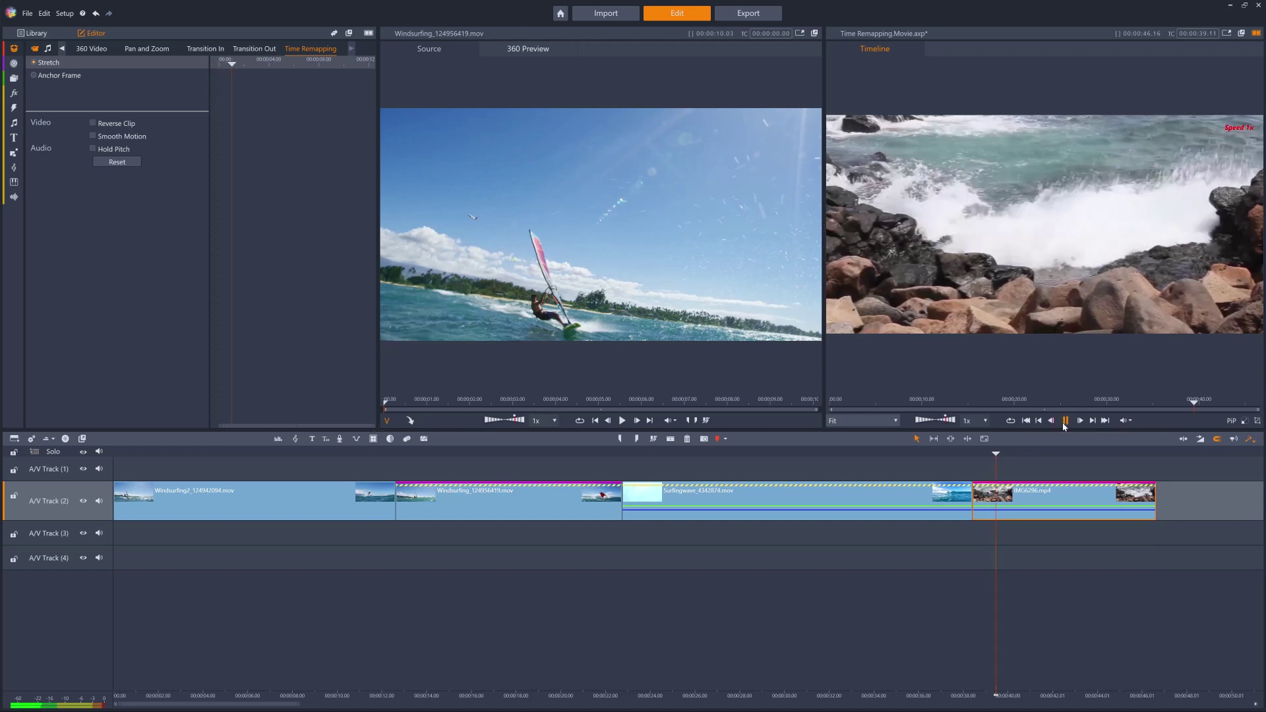
pyautogui.click(1065, 421)
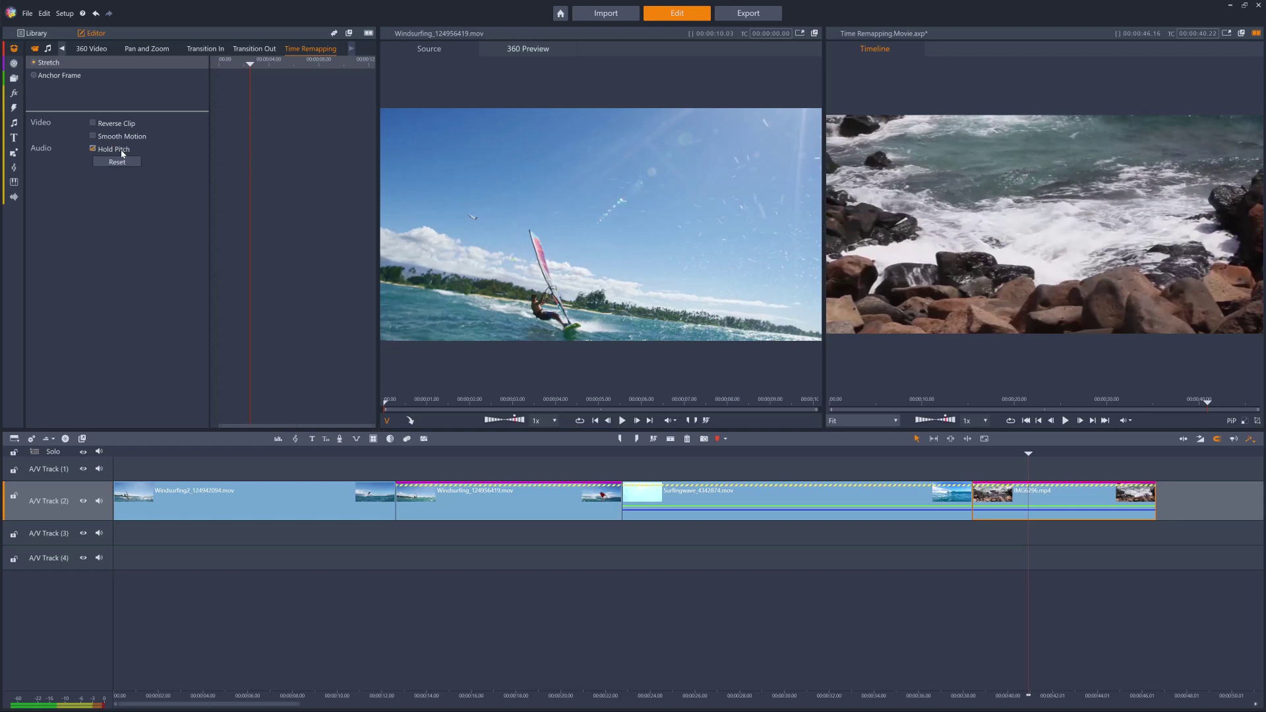
# Preview IMG6296 again, then detach its audio onto a separate track.
pyautogui.click(1066, 420)
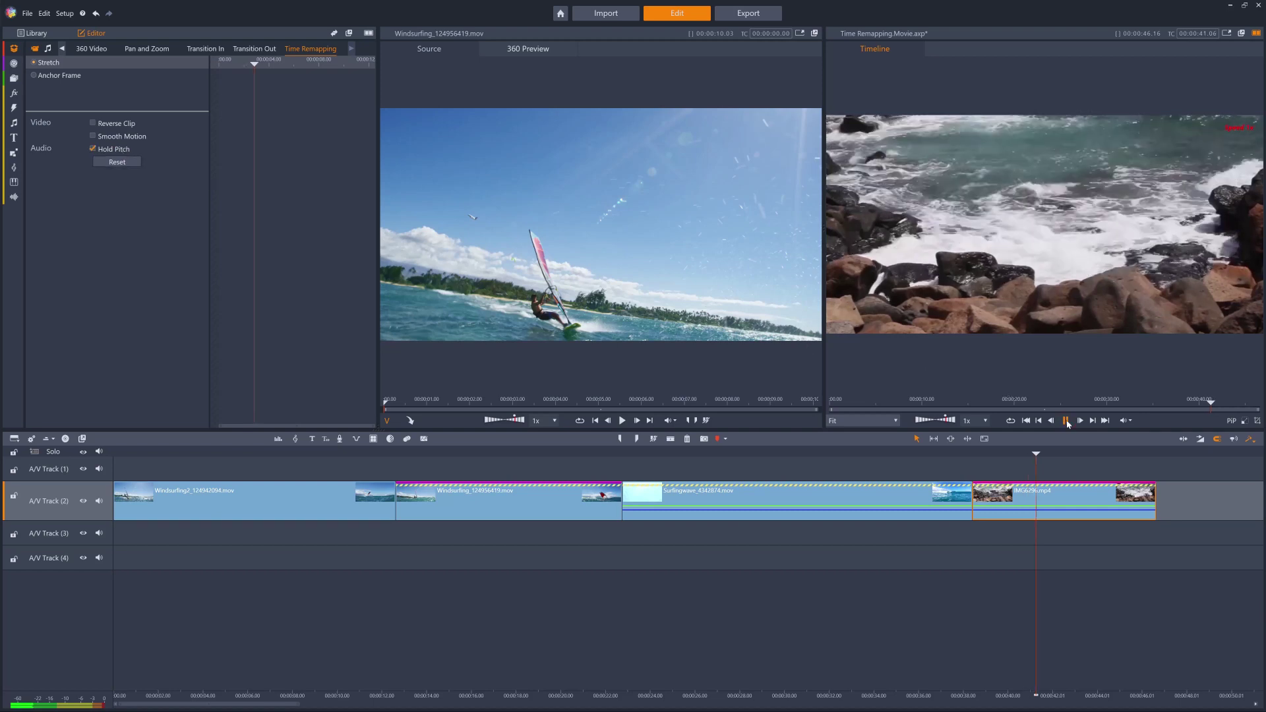
pyautogui.click(1066, 420)
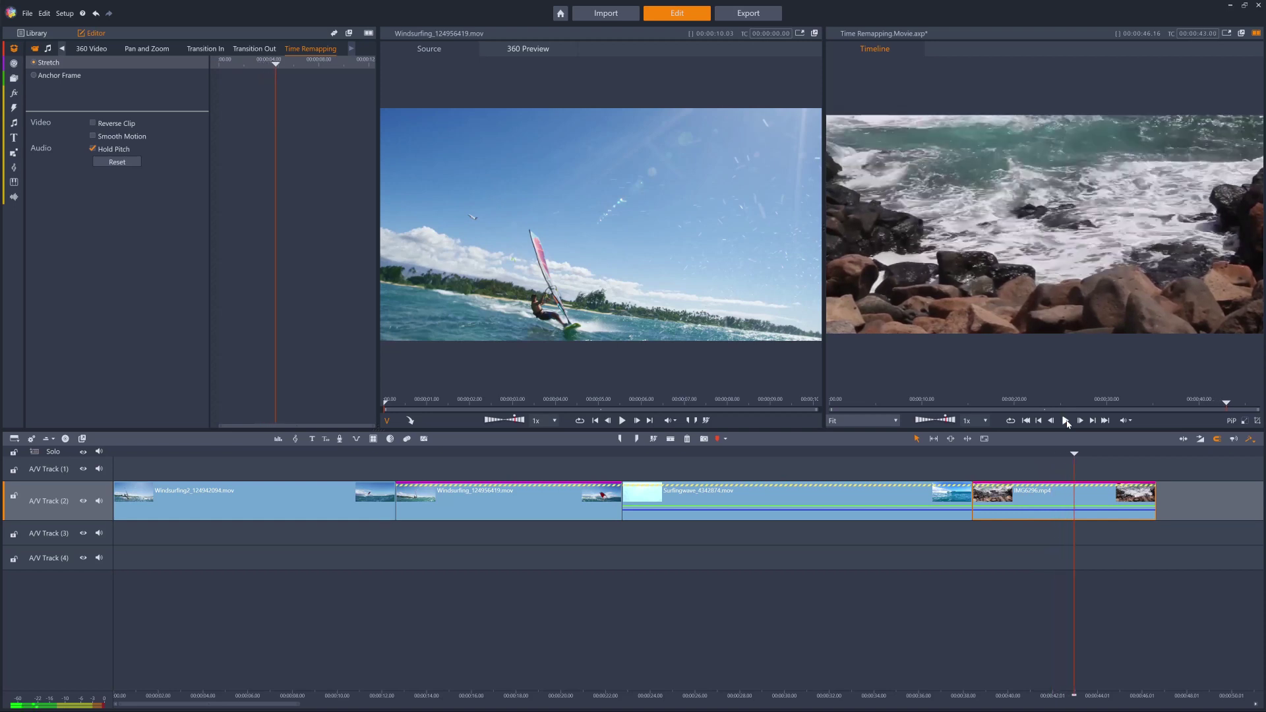
pyautogui.rightClick(1079, 499)
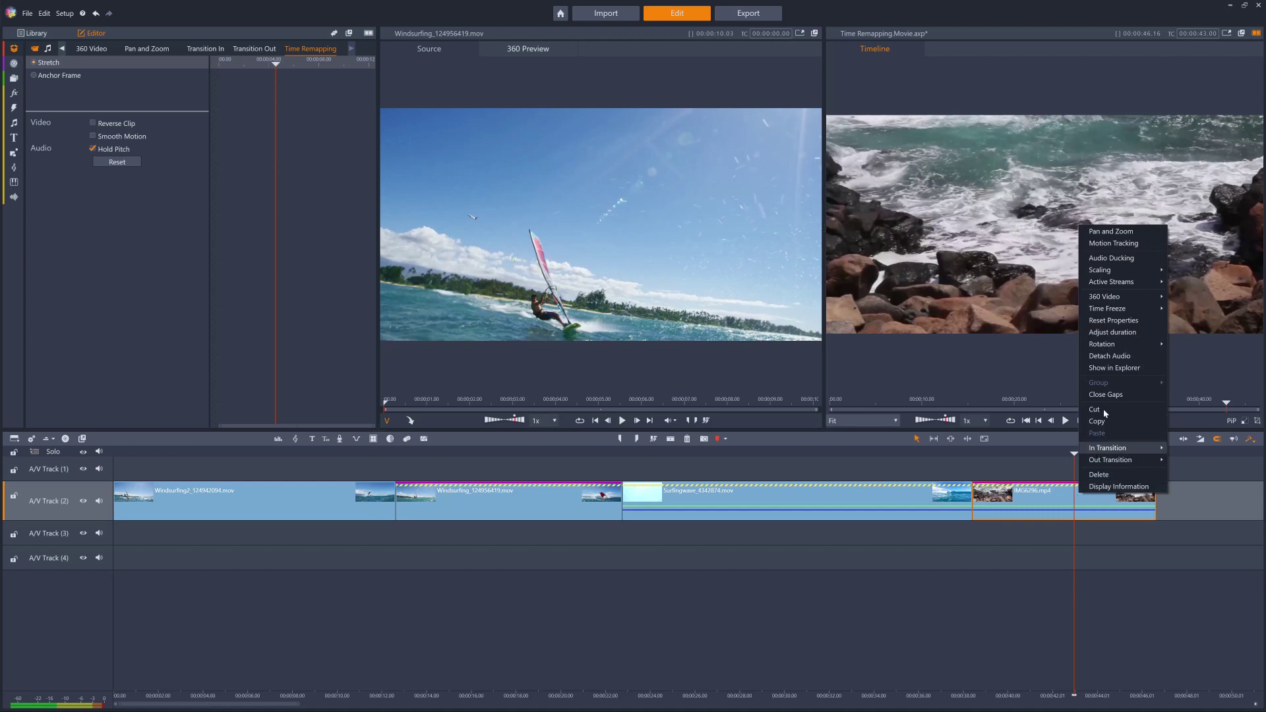
pyautogui.click(1104, 357)
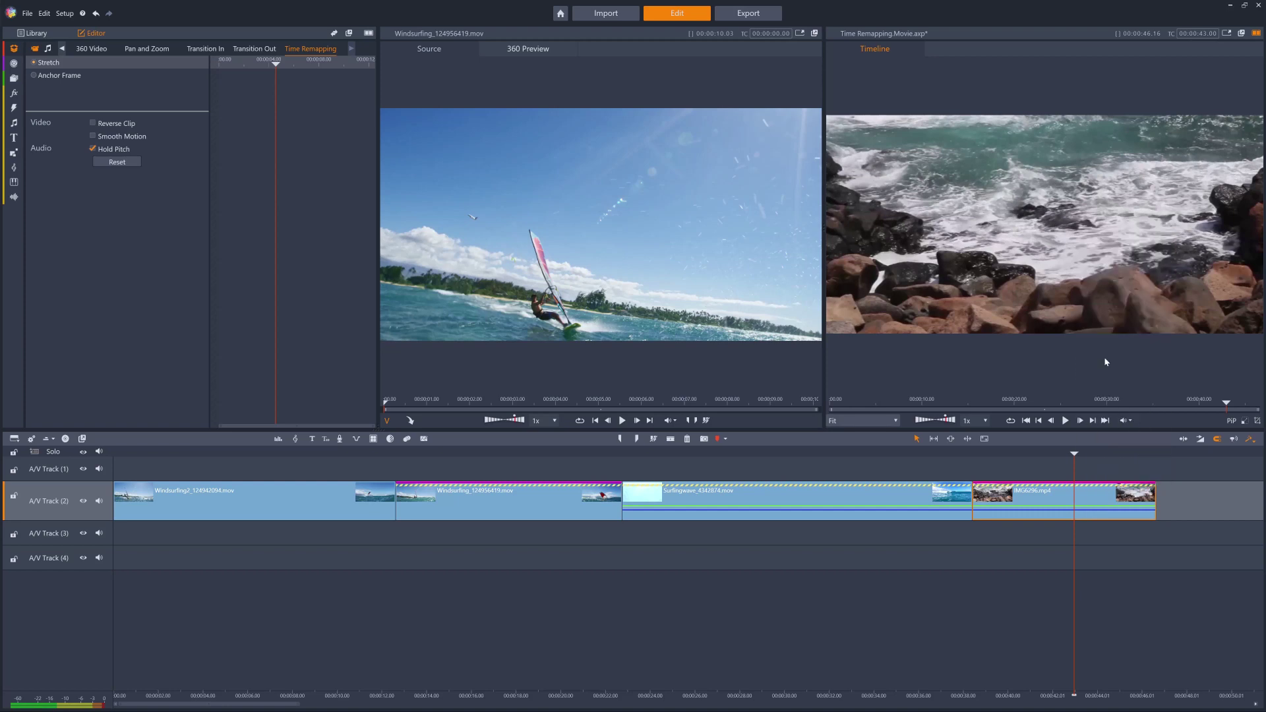